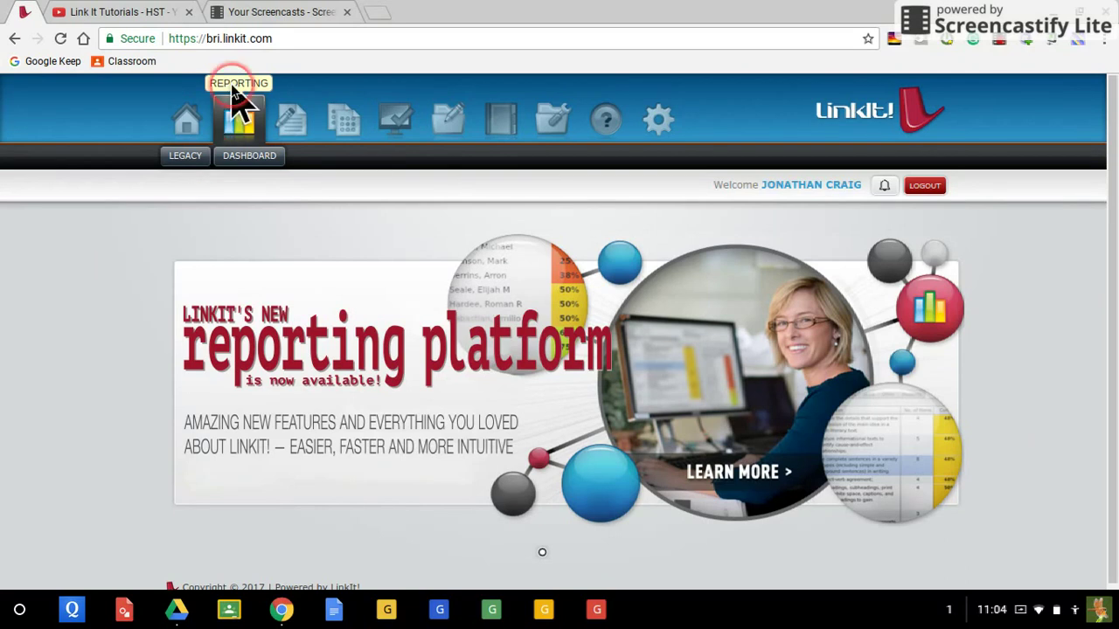
- Open the reporting Dashboard from the LinkIt home page's Reporting section
{"action": "left_click", "coordinate": [232, 110]}
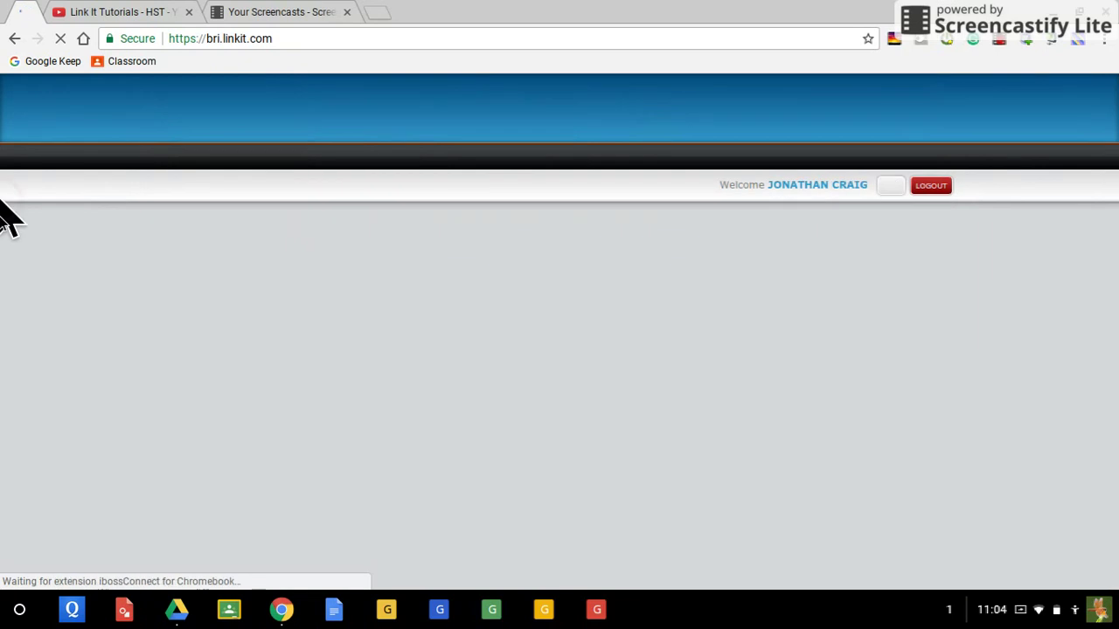
{"action": "left_click", "coordinate": [142, 264]}
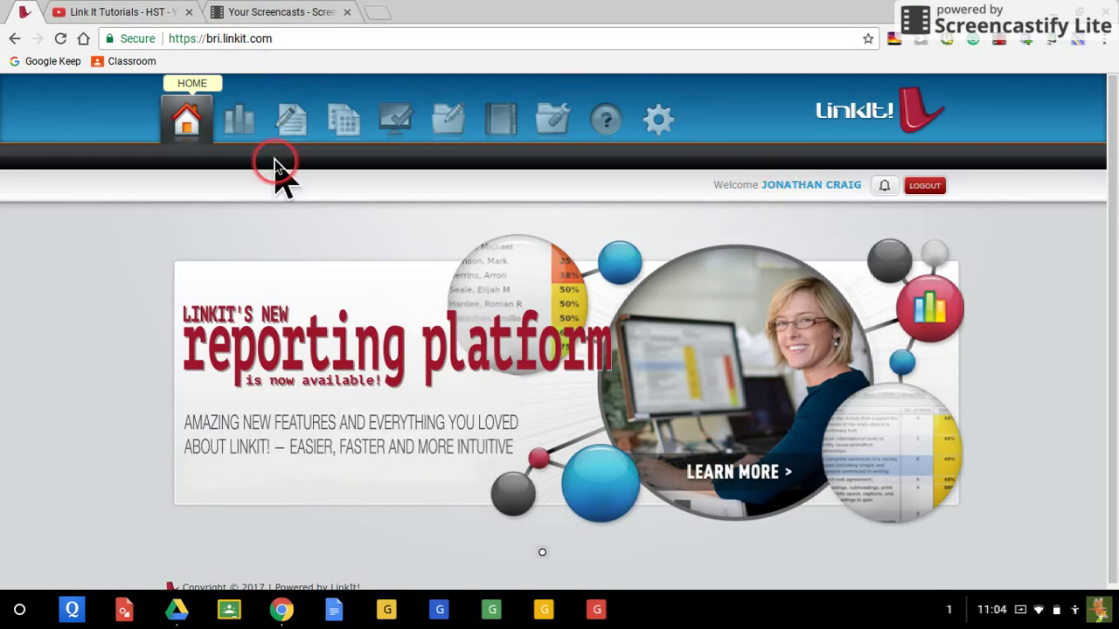
{"action": "left_click", "coordinate": [243, 127]}
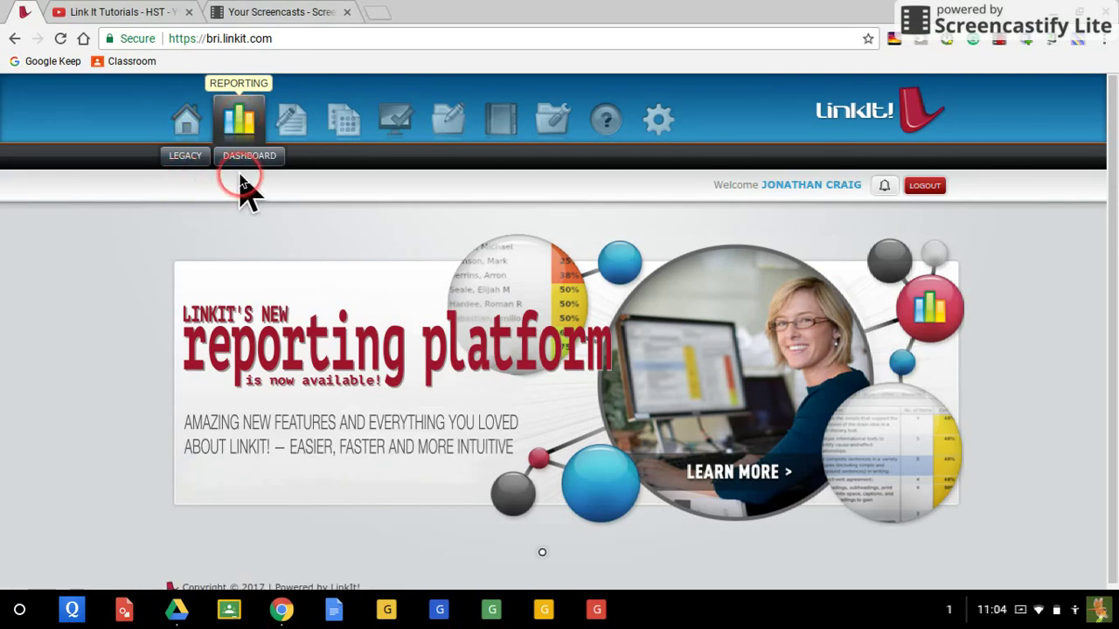
{"action": "left_click", "coordinate": [248, 161]}
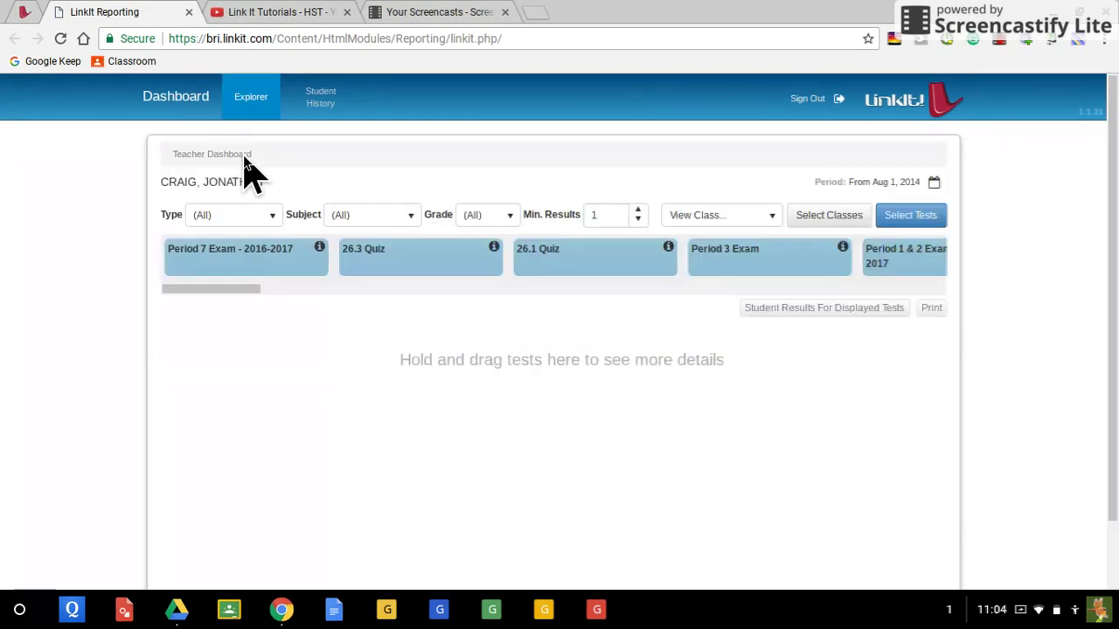
{"action": "left_click", "coordinate": [186, 324]}
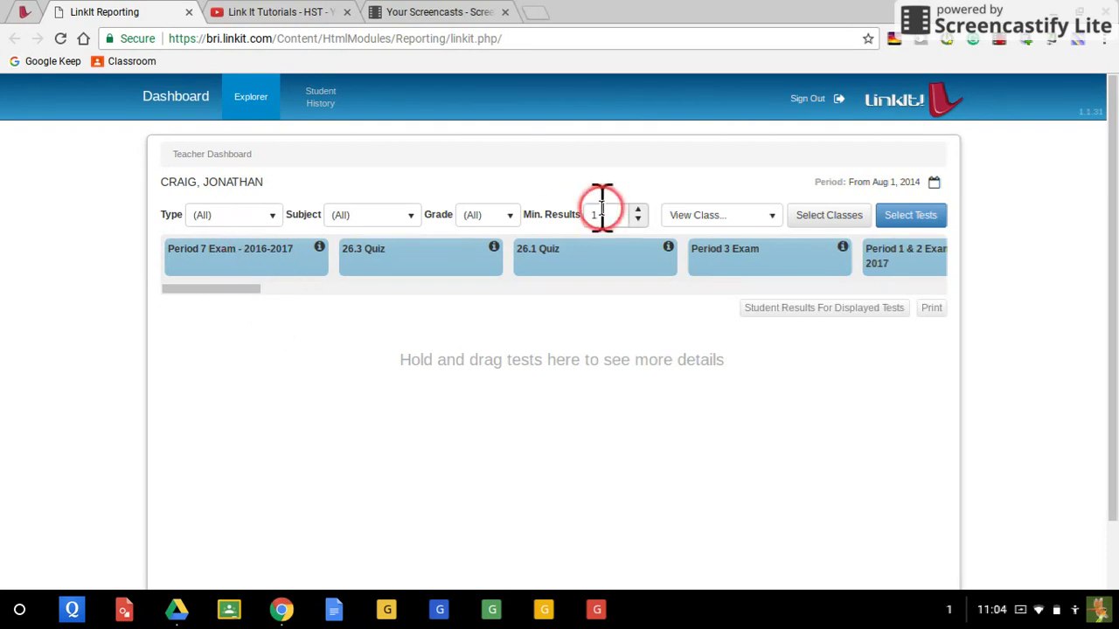
- Examine the available choices in the Type, Subject, Grade and View Class filters without changing any of them
{"action": "left_click", "coordinate": [275, 217]}
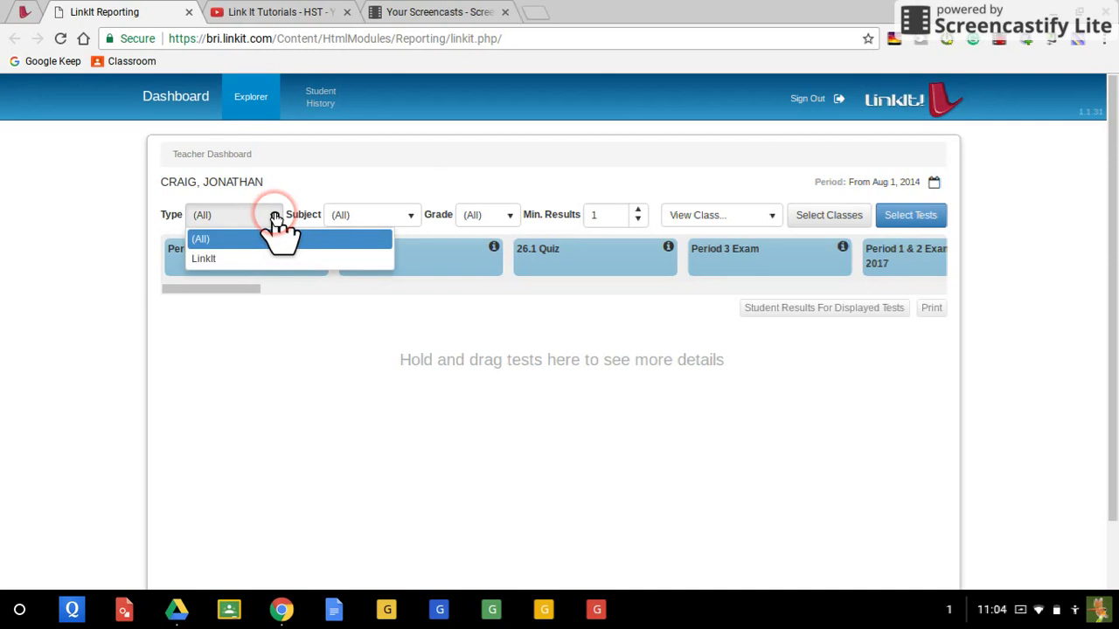
{"action": "left_click", "coordinate": [276, 217]}
{"action": "left_click", "coordinate": [411, 219]}
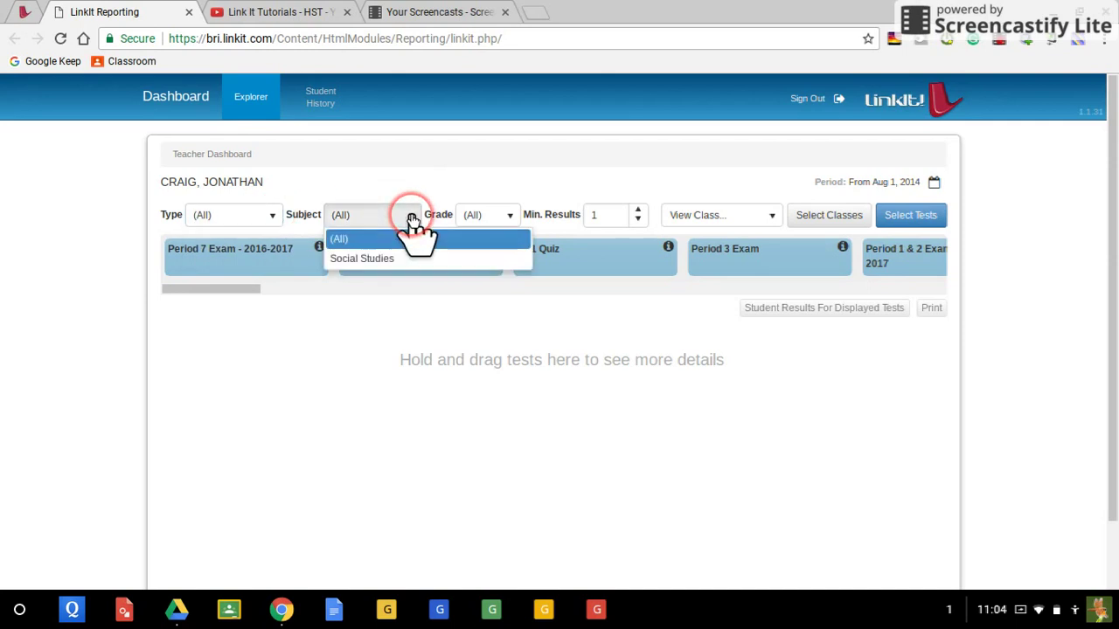
{"action": "left_click", "coordinate": [412, 219]}
{"action": "left_click", "coordinate": [507, 219]}
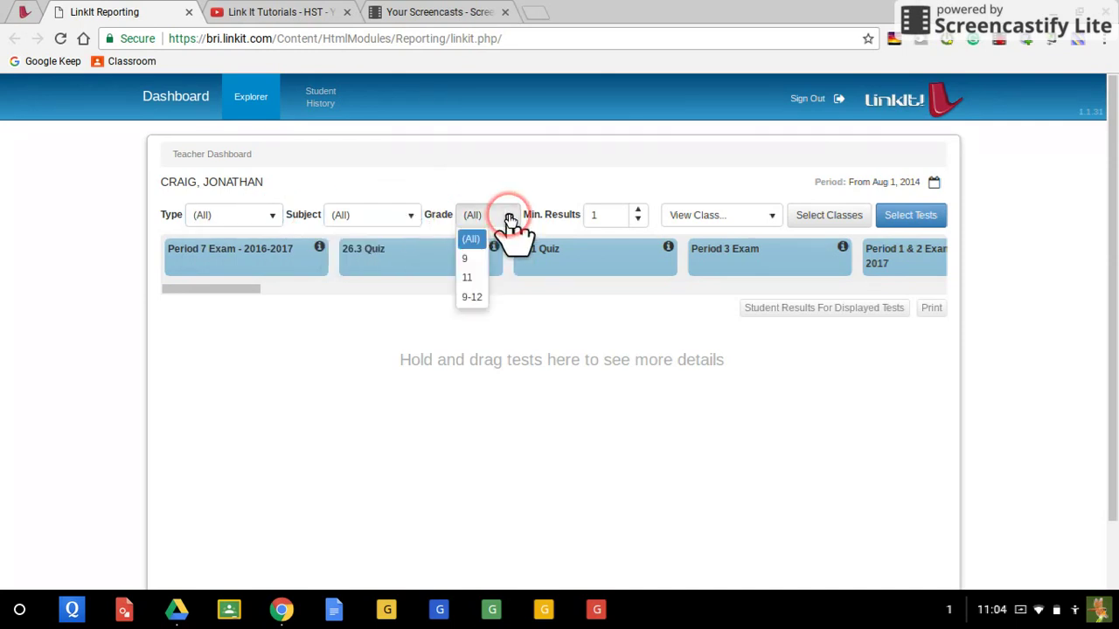
{"action": "left_click", "coordinate": [510, 220]}
{"action": "left_click", "coordinate": [714, 219]}
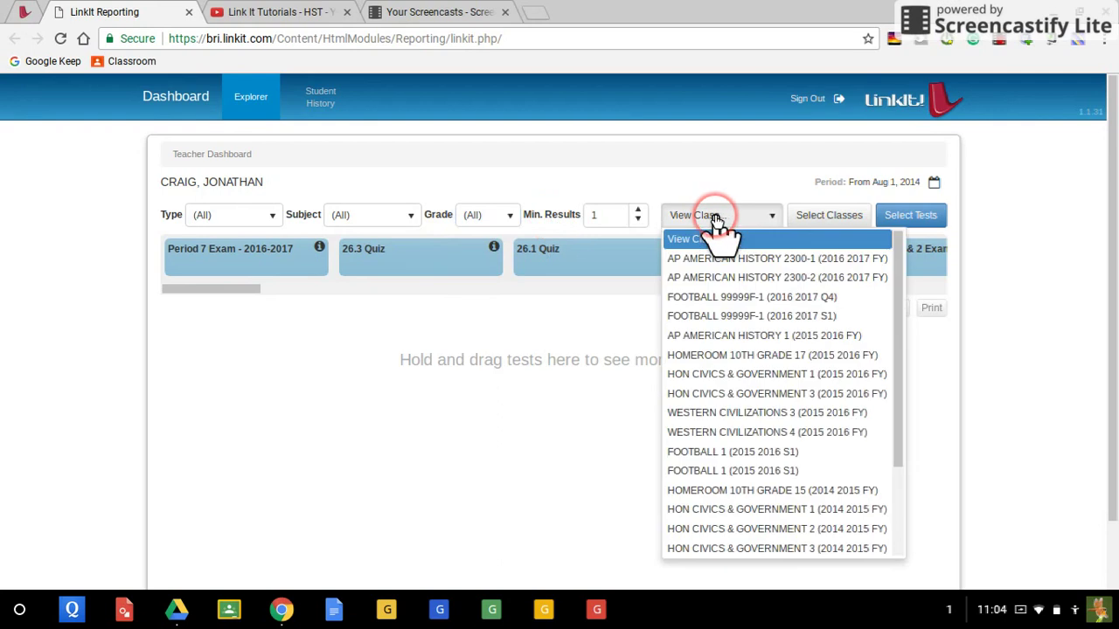
{"action": "left_click", "coordinate": [713, 219]}
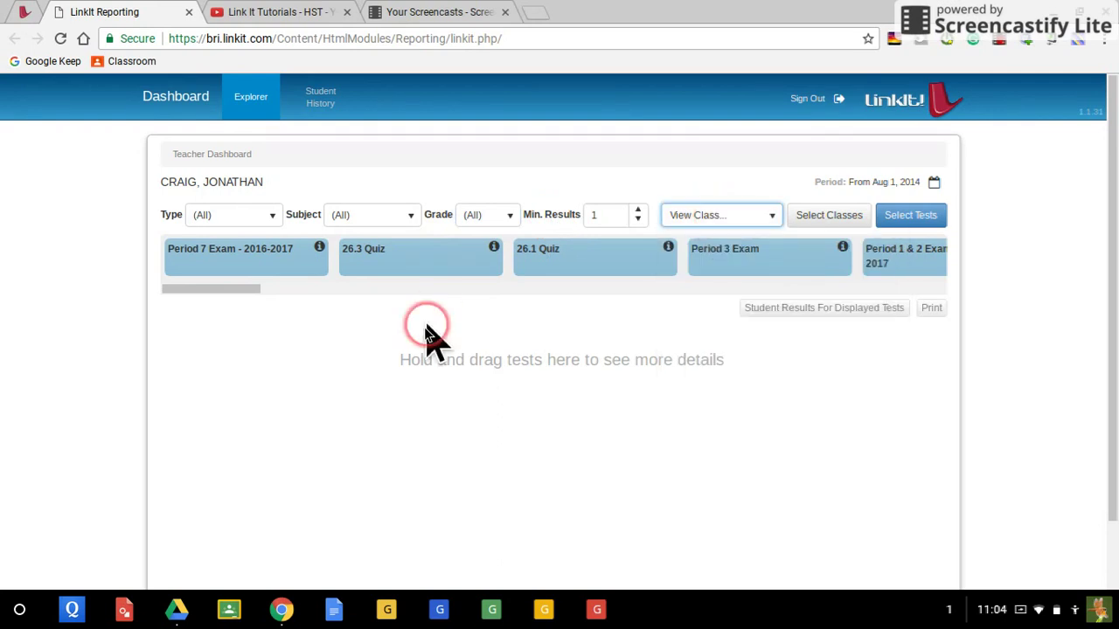
{"action": "left_click", "coordinate": [455, 380]}
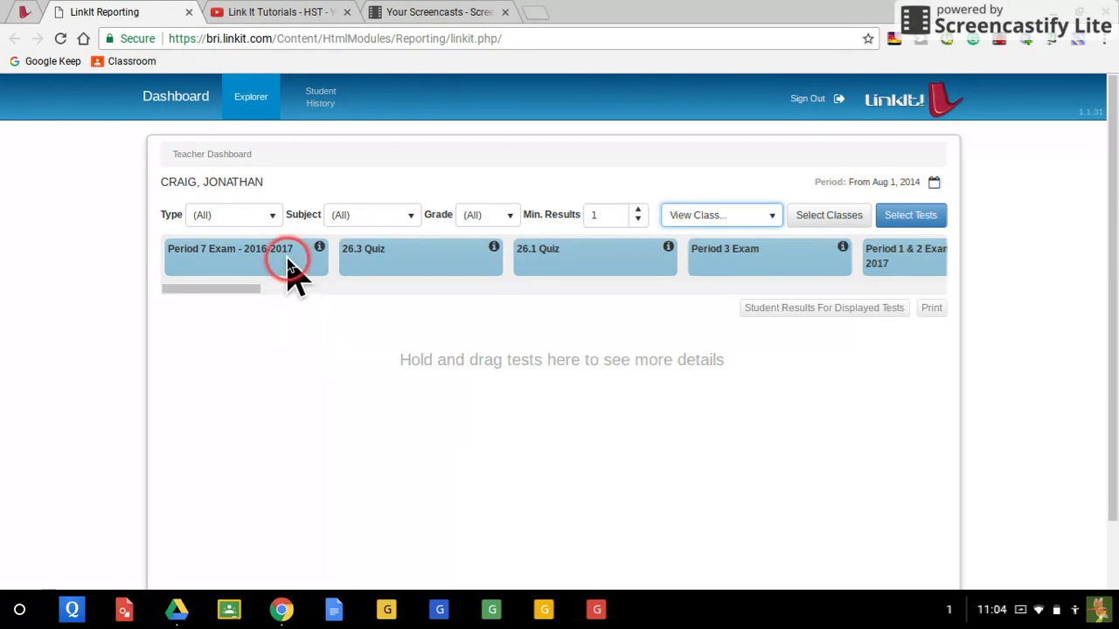
- Add the Period 7 Exam - 2016-2017 test to the details area to show its summary and score distribution
{"action": "left_click_drag", "start_coordinate": [288, 260], "coordinate": [312, 404]}
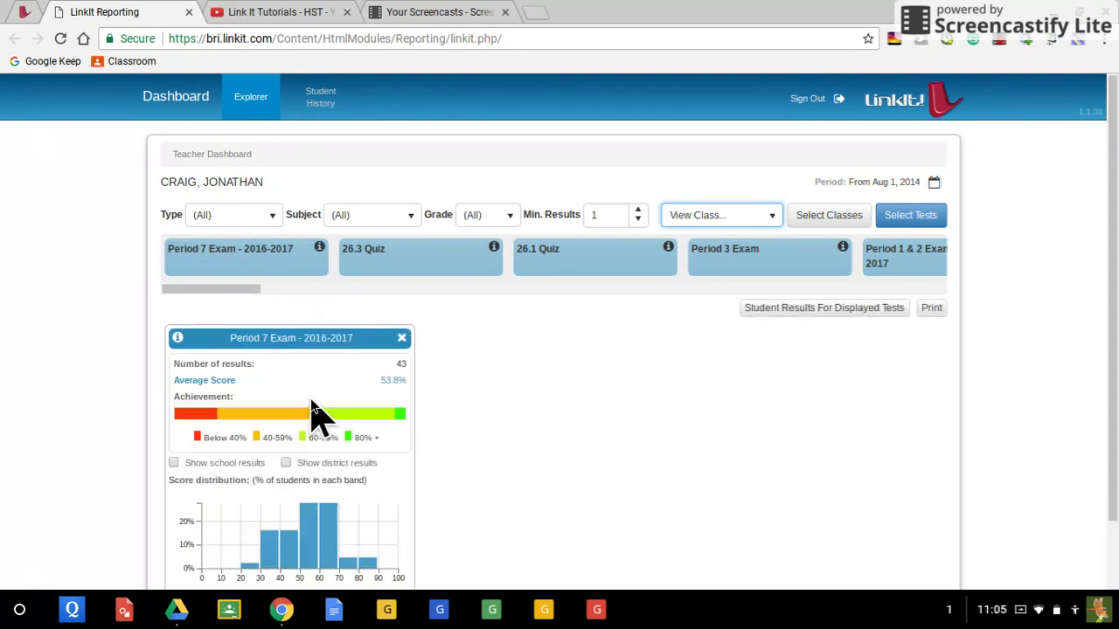
{"action": "left_click", "coordinate": [516, 418]}
{"action": "scroll", "coordinate": [516, 418], "scroll_direction": "down", "scroll_amount": 2}
{"action": "left_click", "coordinate": [319, 461]}
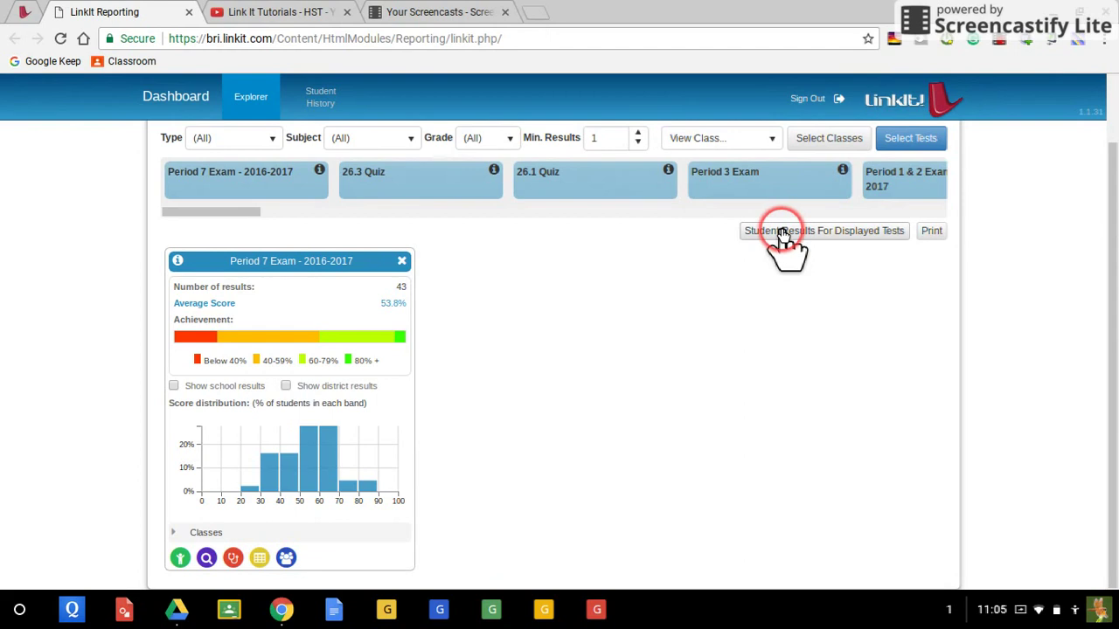
- Open the student results for the Period 7 Exam - 2016-2017 and look through the percent scores
{"action": "left_click", "coordinate": [181, 559]}
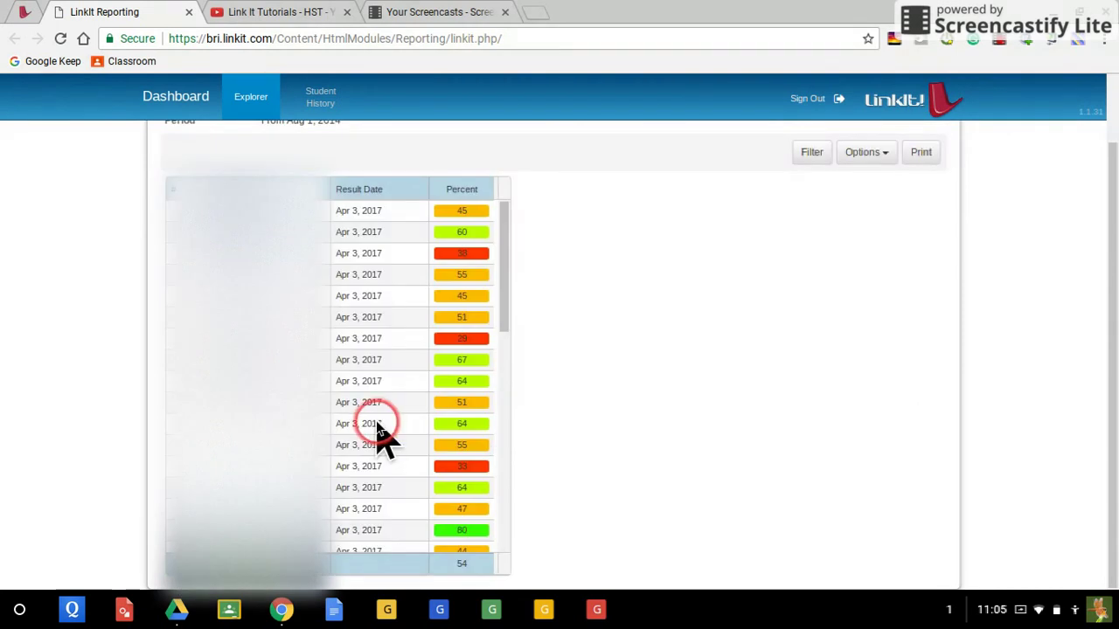
{"action": "scroll", "coordinate": [376, 433], "scroll_direction": "up", "scroll_amount": 2}
{"action": "left_click", "coordinate": [325, 331]}
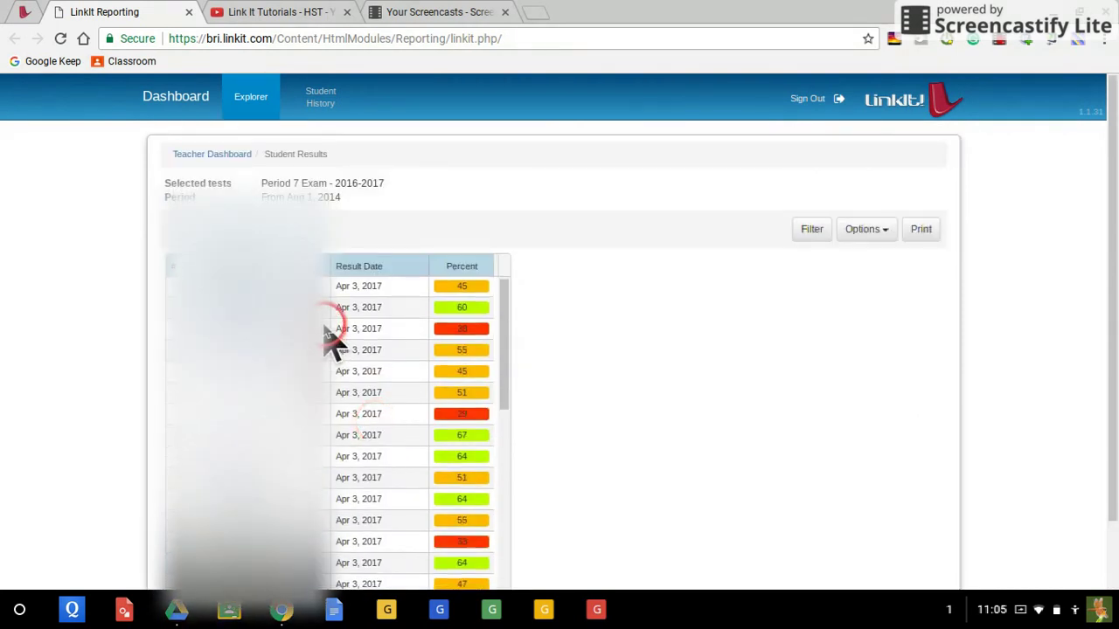
{"action": "scroll", "coordinate": [331, 340], "scroll_direction": "down", "scroll_amount": 3}
{"action": "left_click", "coordinate": [357, 318]}
{"action": "scroll", "coordinate": [359, 320], "scroll_direction": "down", "scroll_amount": 5}
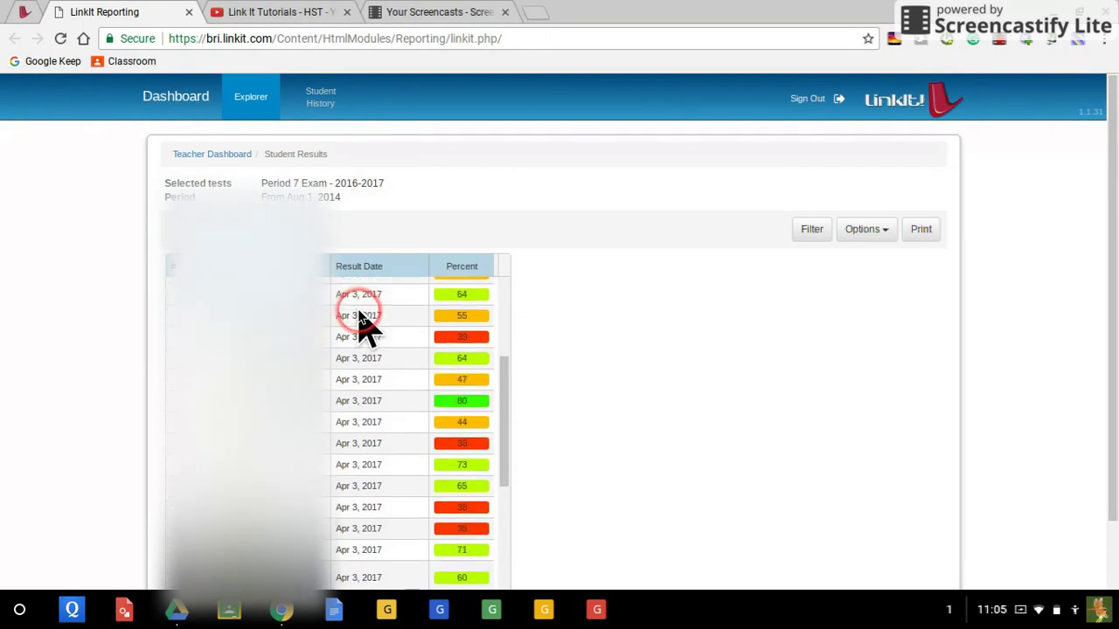
{"action": "scroll", "coordinate": [394, 345], "scroll_direction": "down", "scroll_amount": 3}
{"action": "scroll", "coordinate": [456, 404], "scroll_direction": "down", "scroll_amount": 3}
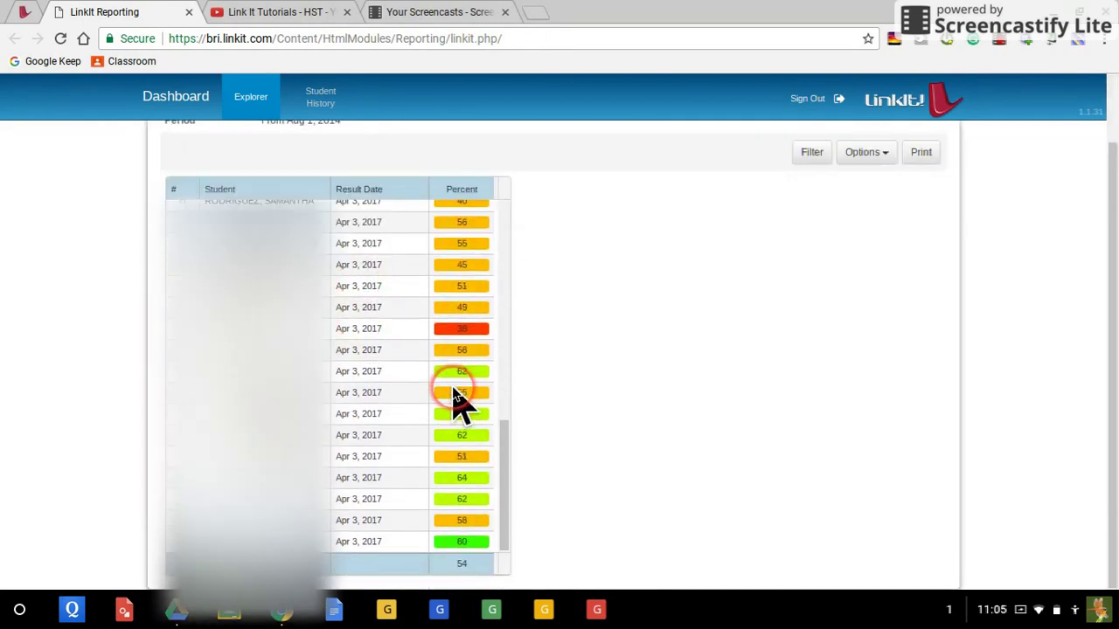
{"action": "scroll", "coordinate": [463, 402], "scroll_direction": "up", "scroll_amount": 5}
{"action": "left_click", "coordinate": [620, 354]}
{"action": "scroll", "coordinate": [620, 354], "scroll_direction": "up", "scroll_amount": 2}
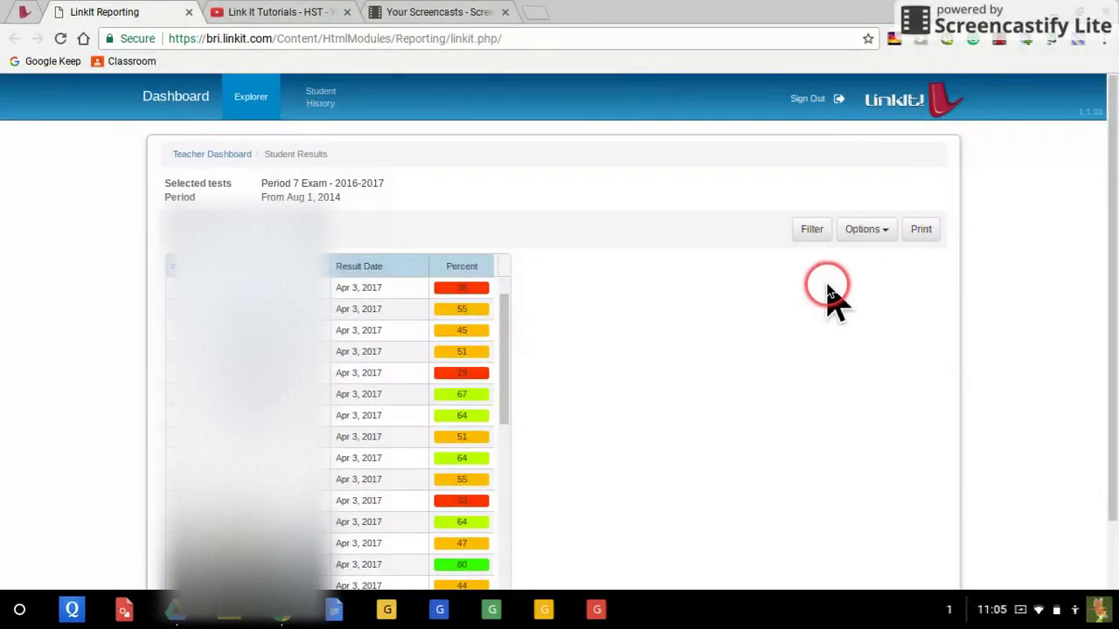
- Add the Class and Raw columns to the student results table through its column selection options
{"action": "left_click", "coordinate": [859, 234]}
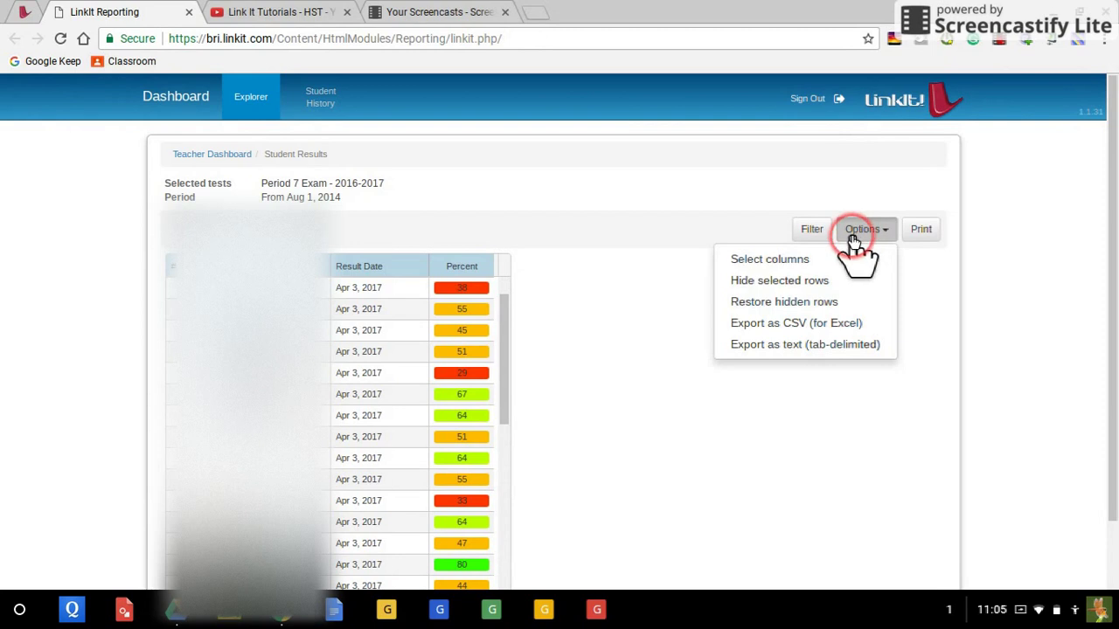
{"action": "right_click", "coordinate": [861, 235]}
{"action": "left_click", "coordinate": [868, 234]}
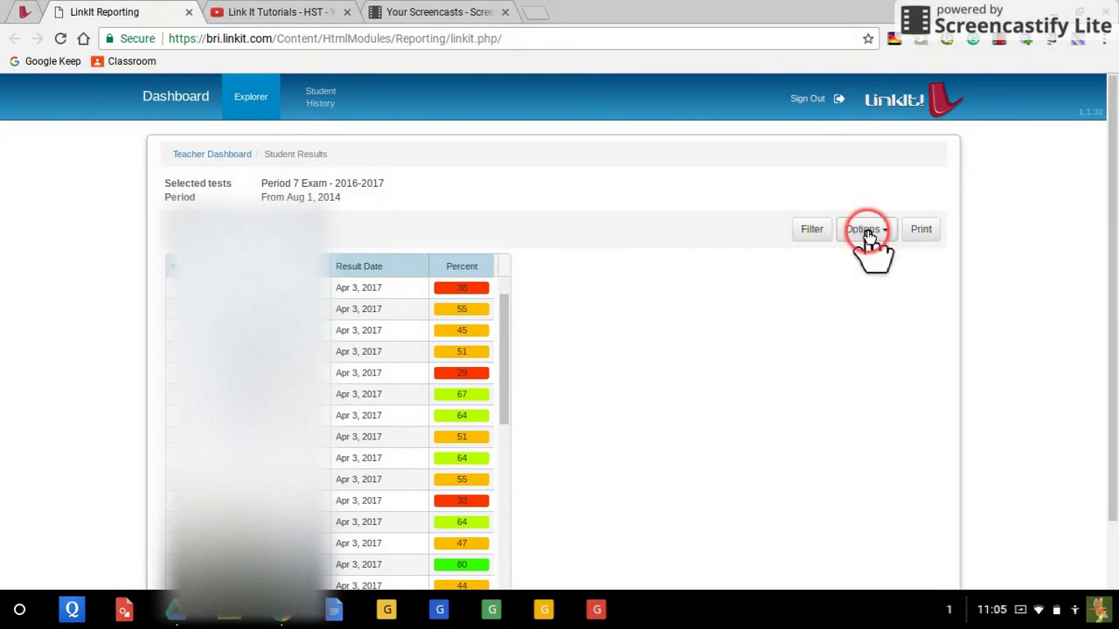
{"action": "left_click", "coordinate": [862, 232]}
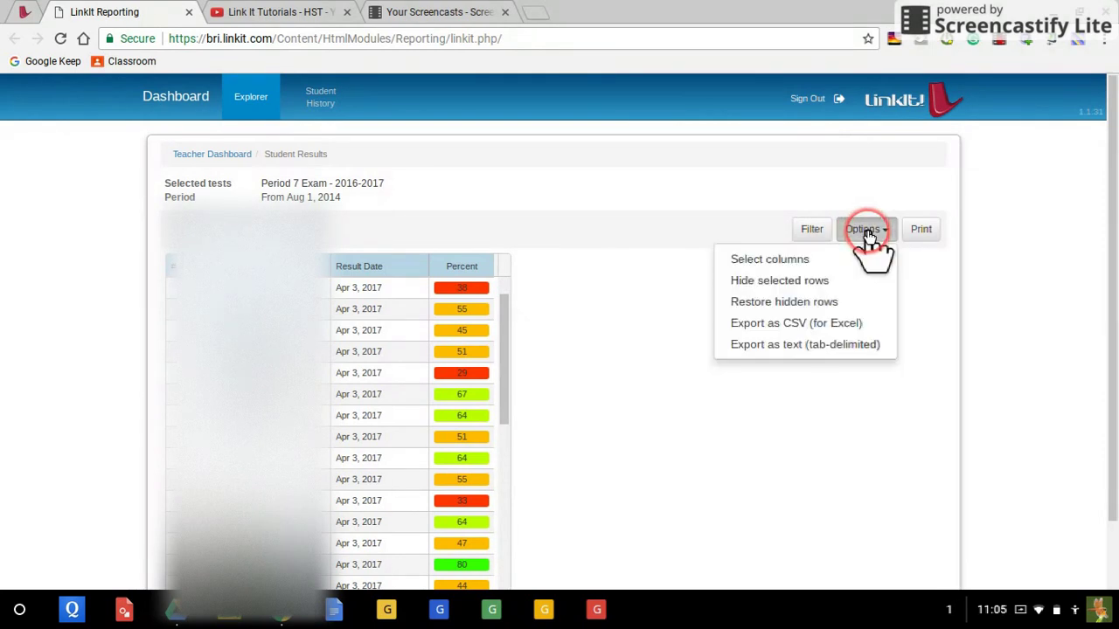
{"action": "left_click", "coordinate": [800, 260]}
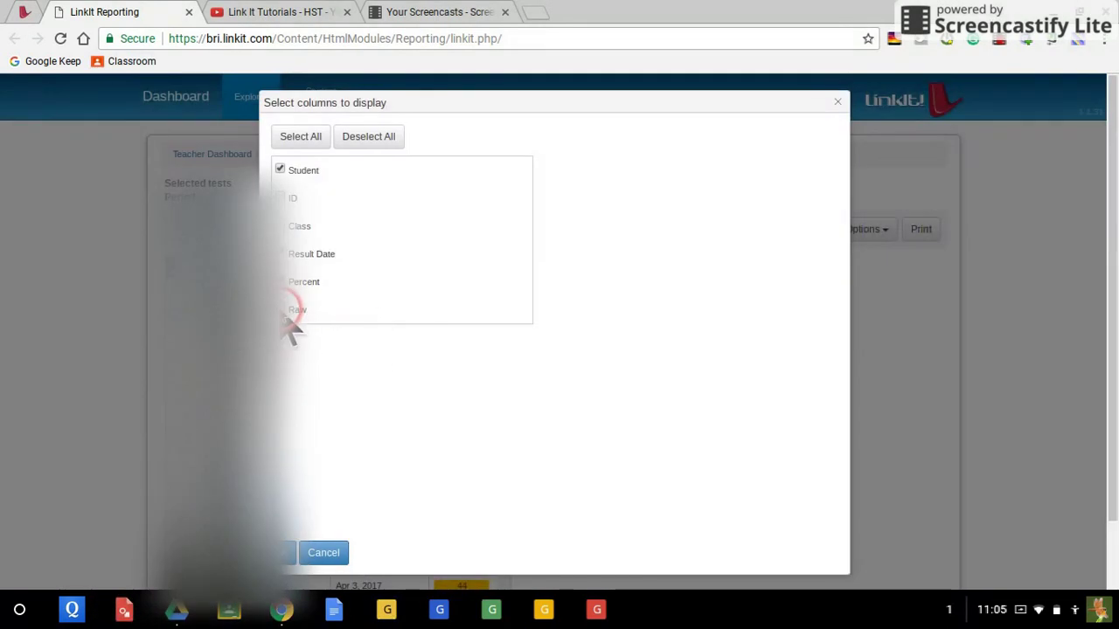
{"action": "left_click", "coordinate": [495, 416]}
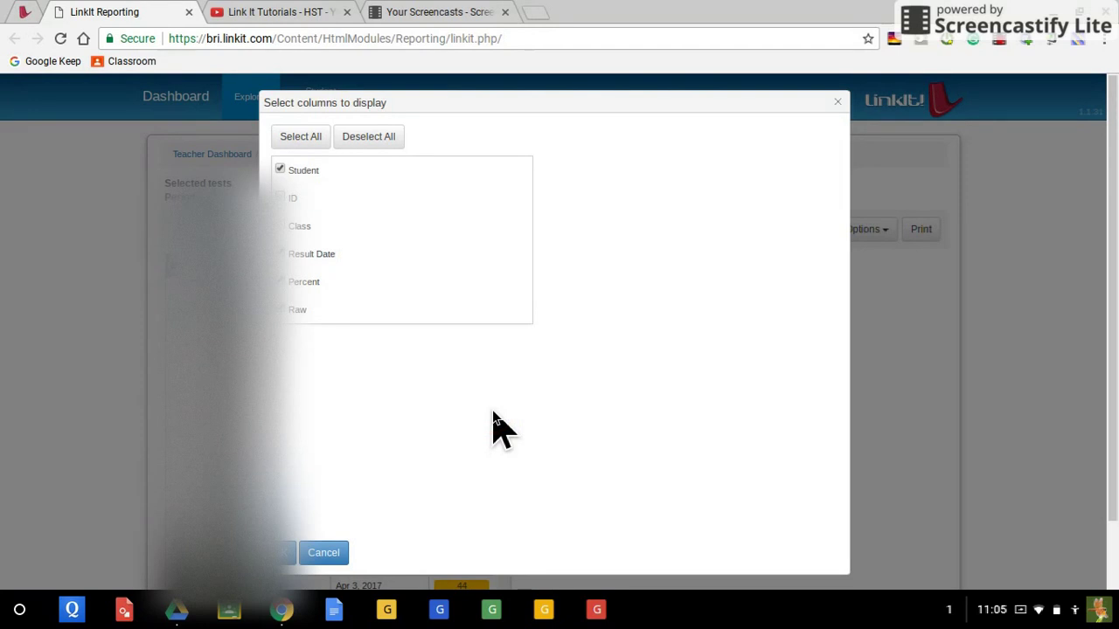
{"action": "left_click", "coordinate": [377, 317]}
{"action": "left_click", "coordinate": [296, 229]}
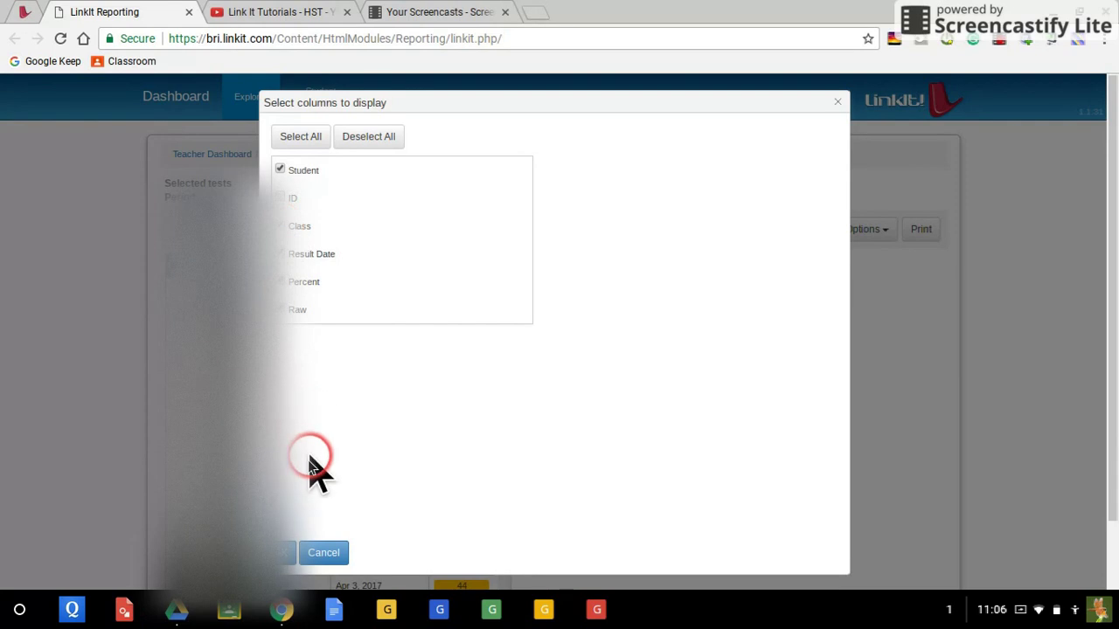
{"action": "left_click", "coordinate": [286, 553]}
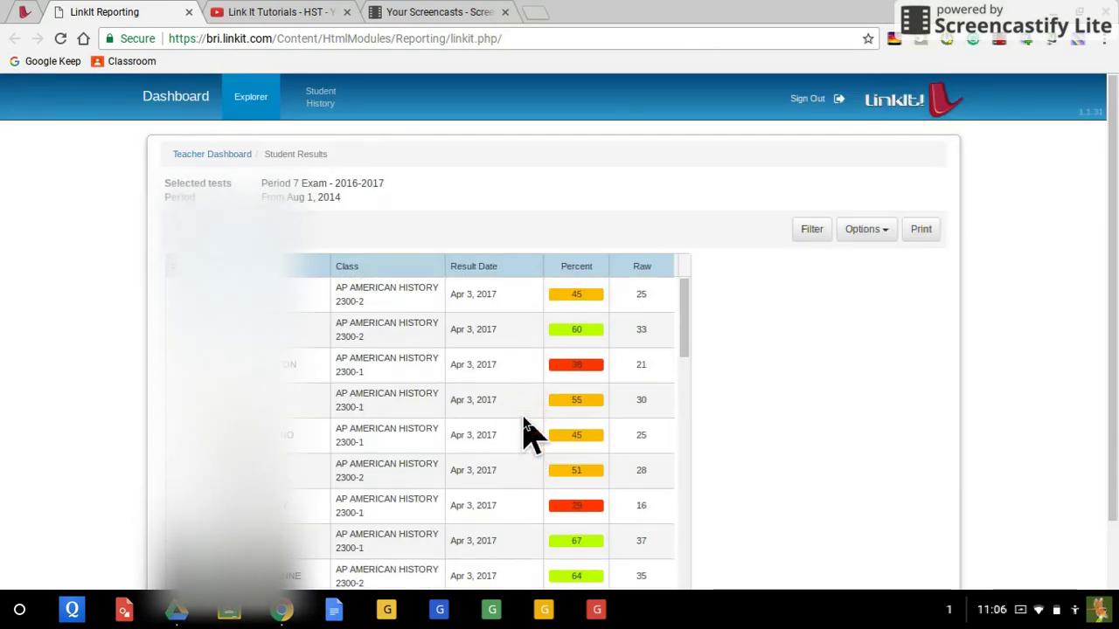
- Sort the results by class in ascending and descending order, and finish with them sorted alphabetically by student
{"action": "left_click", "coordinate": [386, 274]}
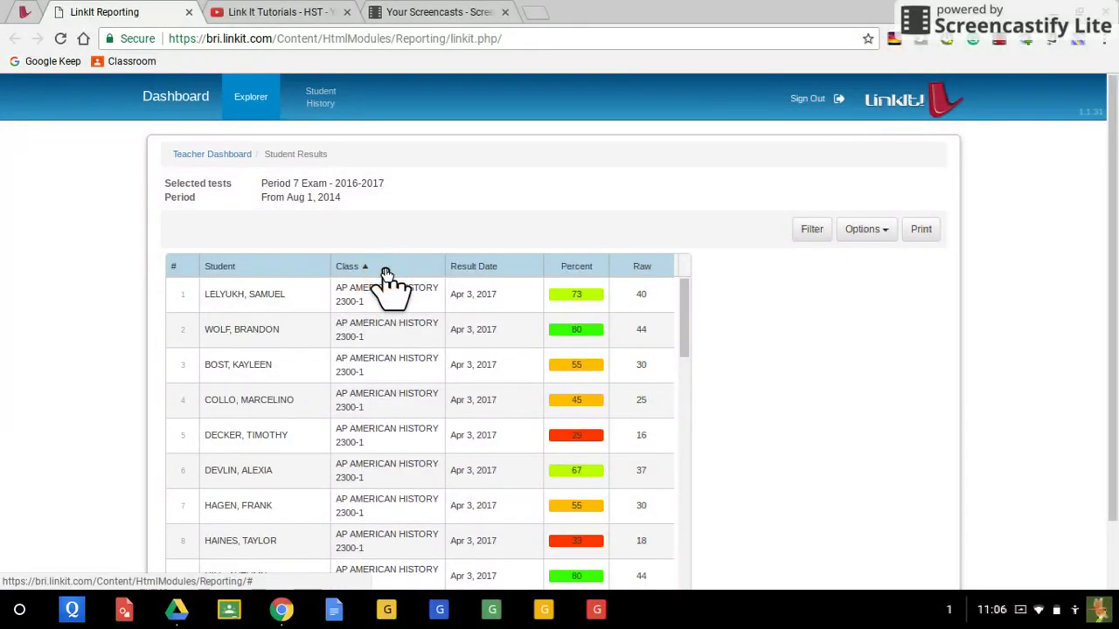
{"action": "left_click", "coordinate": [385, 273]}
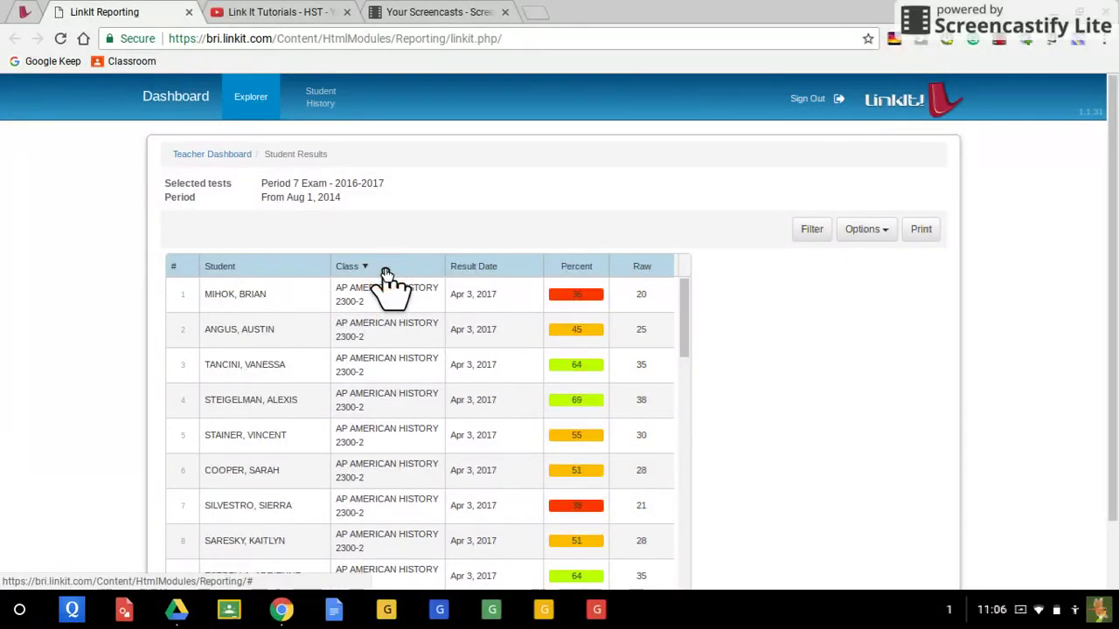
{"action": "left_click", "coordinate": [266, 259]}
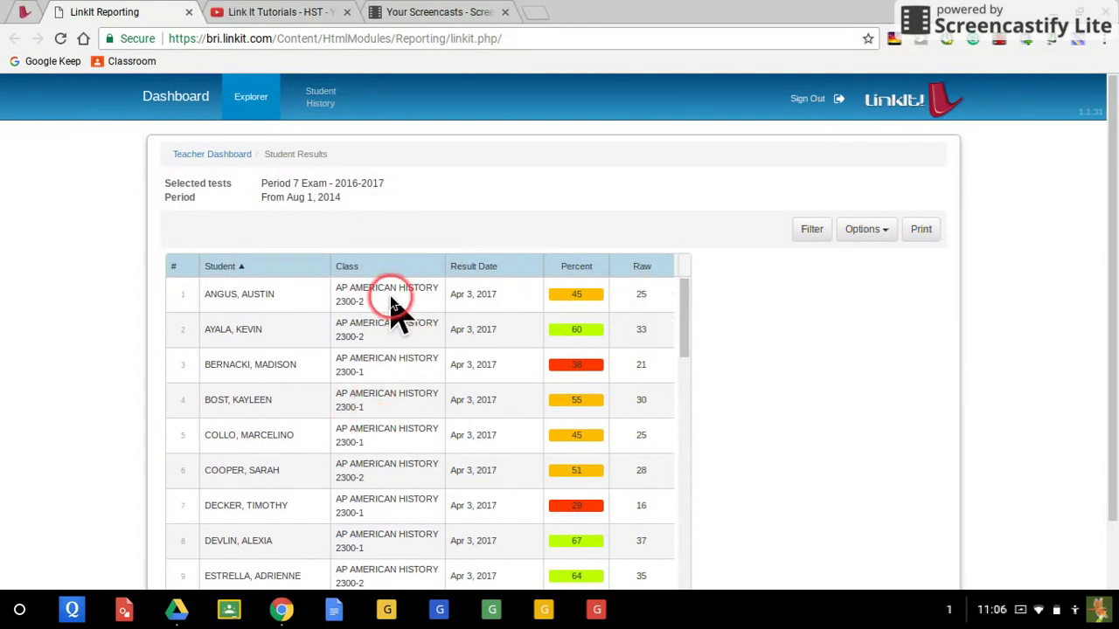
- Examine the class, percent and raw score of every student across the full length of the results table
{"action": "scroll", "coordinate": [389, 322], "scroll_direction": "down", "scroll_amount": 1}
{"action": "scroll", "coordinate": [391, 314], "scroll_direction": "down", "scroll_amount": 10}
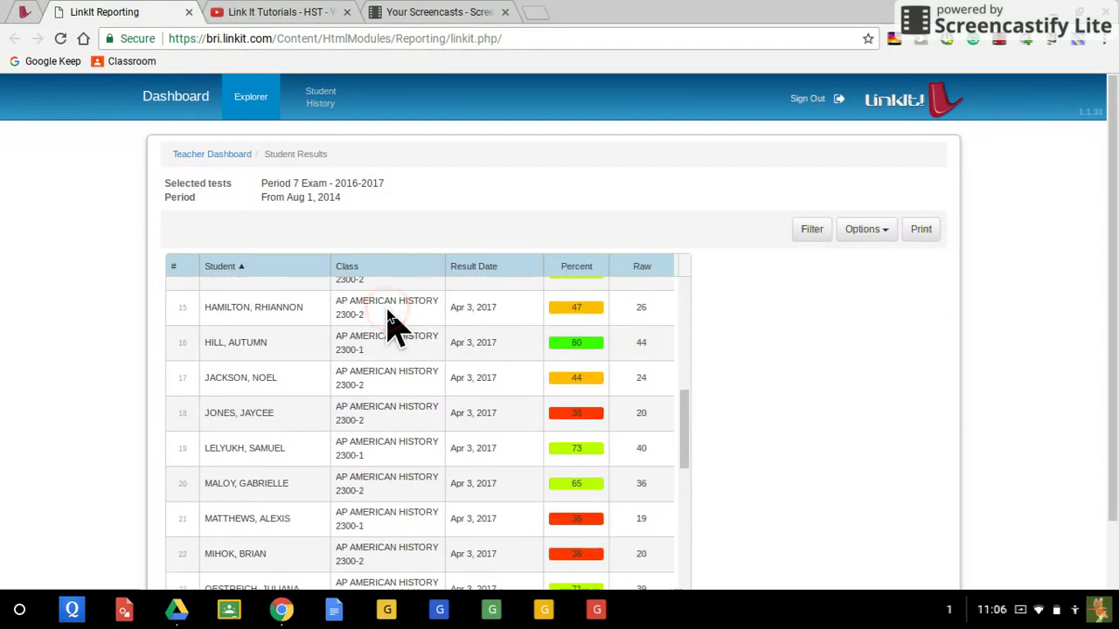
{"action": "scroll", "coordinate": [391, 328], "scroll_direction": "down", "scroll_amount": 4}
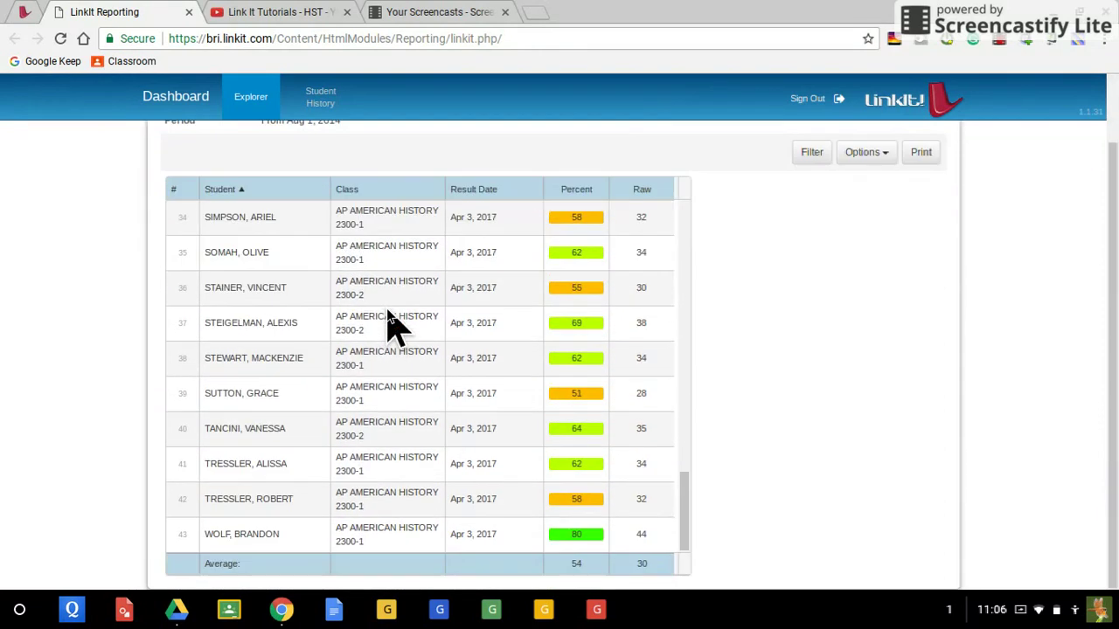
{"action": "scroll", "coordinate": [391, 326], "scroll_direction": "up", "scroll_amount": 14}
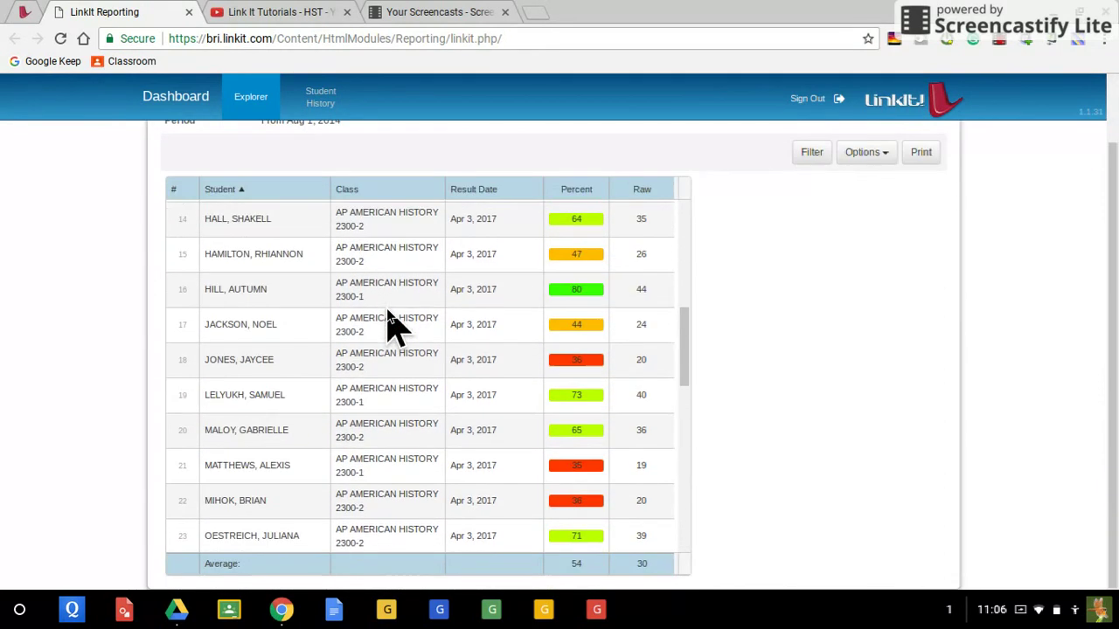
{"action": "left_click", "coordinate": [670, 290]}
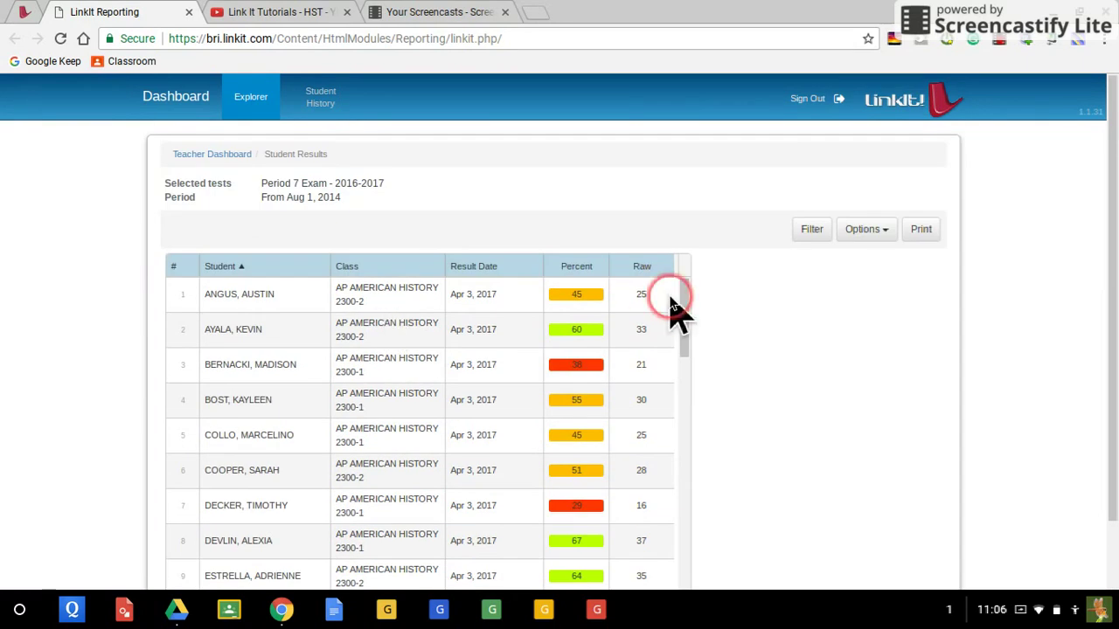
{"action": "left_click", "coordinate": [785, 347]}
{"action": "left_click", "coordinate": [655, 297]}
{"action": "left_click", "coordinate": [654, 402]}
{"action": "left_click", "coordinate": [664, 295]}
{"action": "scroll", "coordinate": [664, 302], "scroll_direction": "down", "scroll_amount": 8}
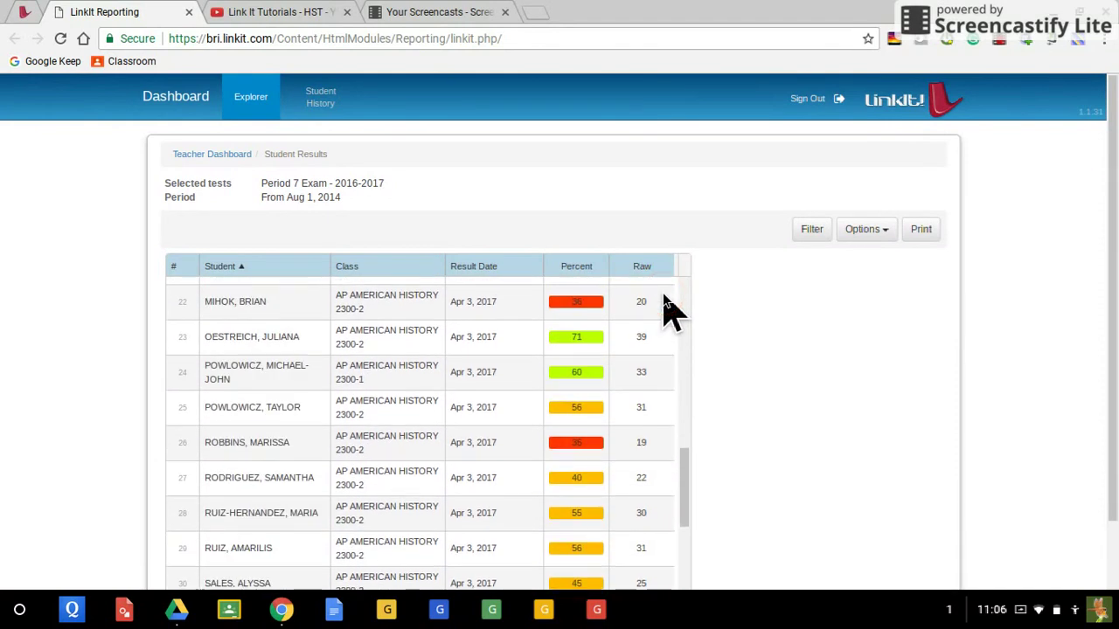
{"action": "scroll", "coordinate": [668, 302], "scroll_direction": "up", "scroll_amount": 8}
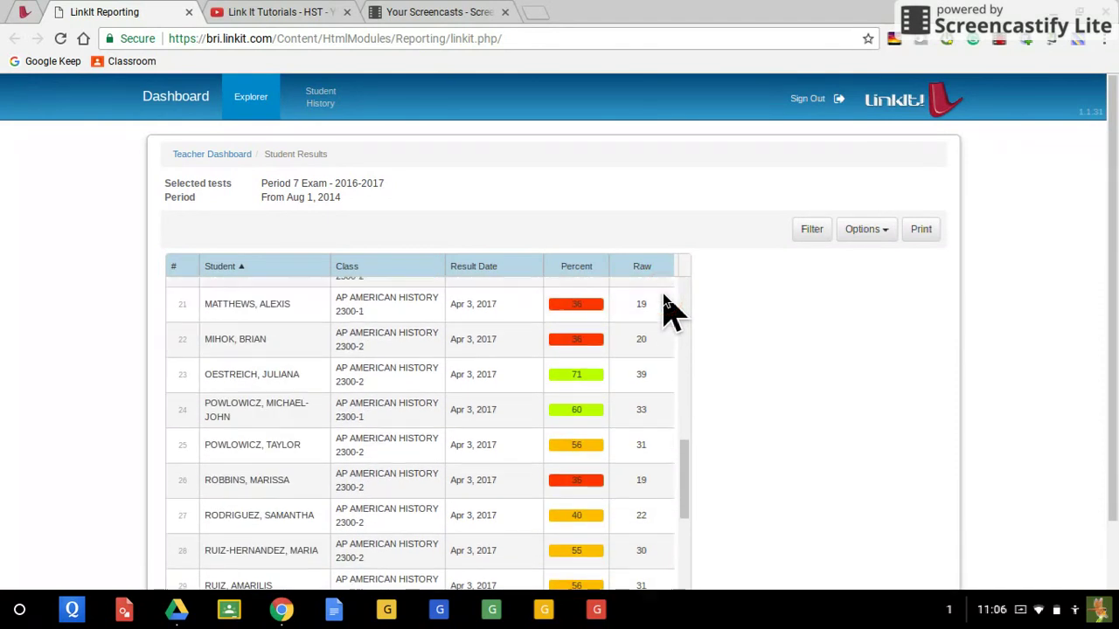
{"action": "left_click", "coordinate": [724, 297]}
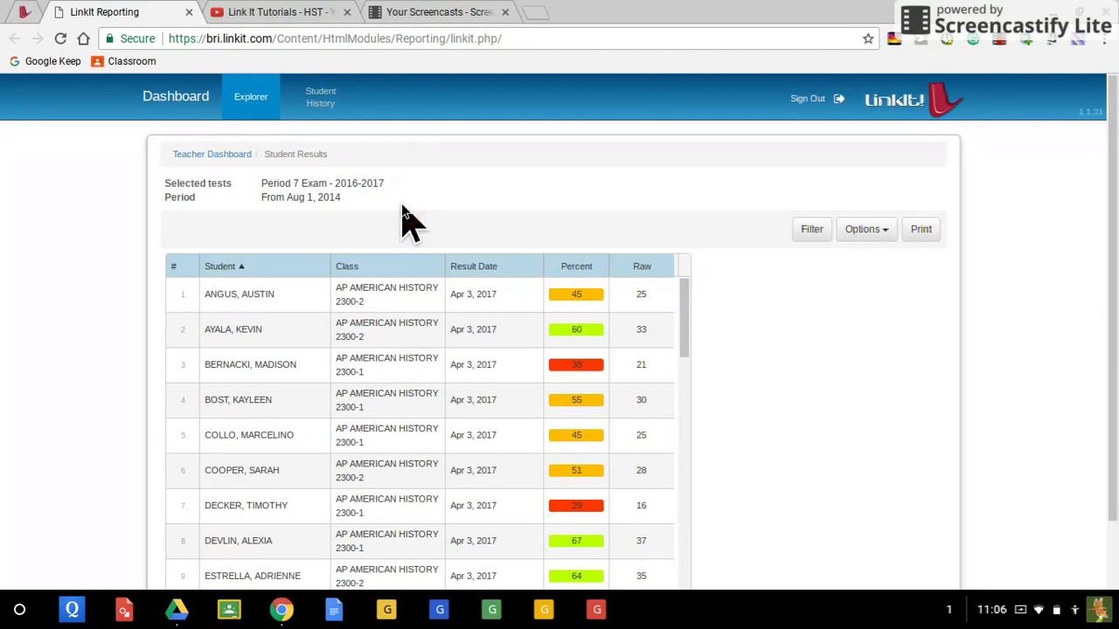
{"action": "left_click", "coordinate": [216, 155]}
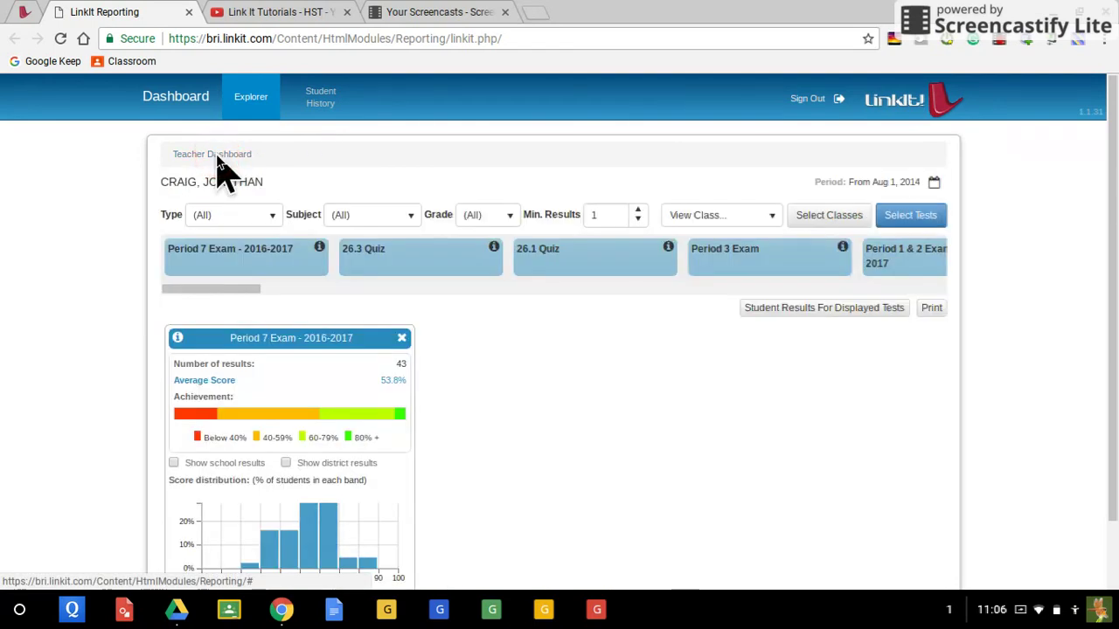
{"action": "left_click", "coordinate": [403, 338]}
{"action": "left_click", "coordinate": [752, 219]}
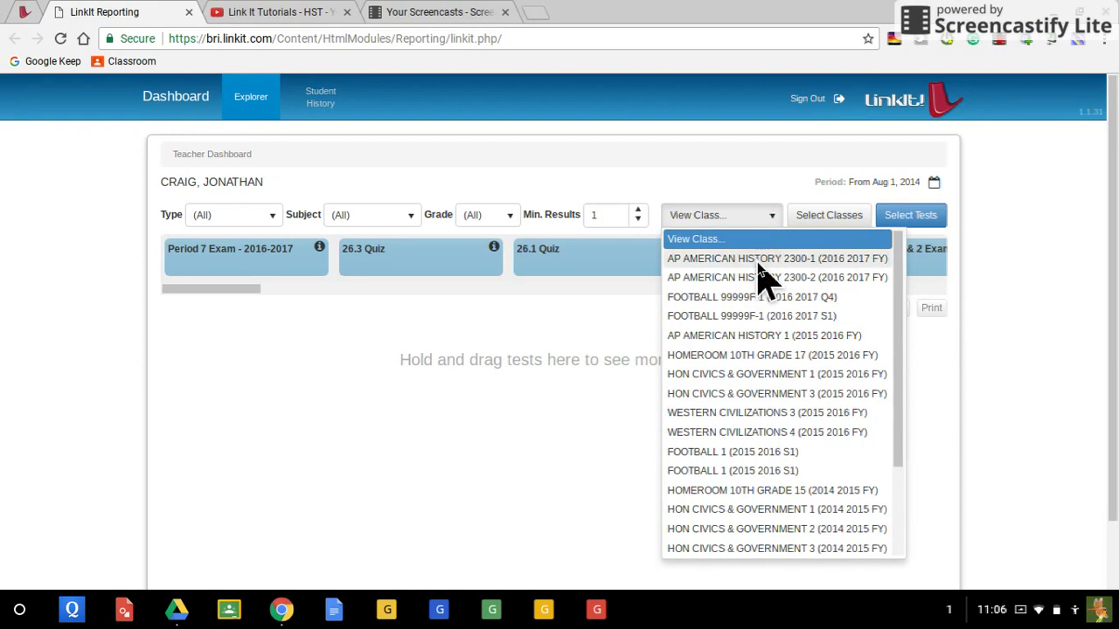
{"action": "left_click", "coordinate": [758, 262]}
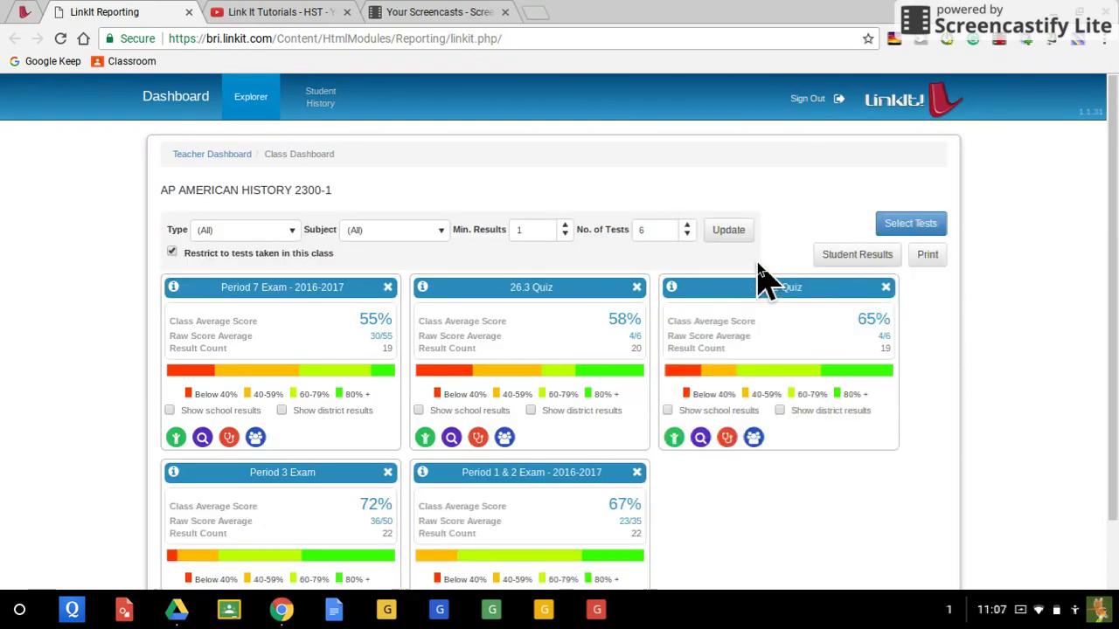
{"action": "scroll", "coordinate": [480, 367], "scroll_direction": "down", "scroll_amount": 2}
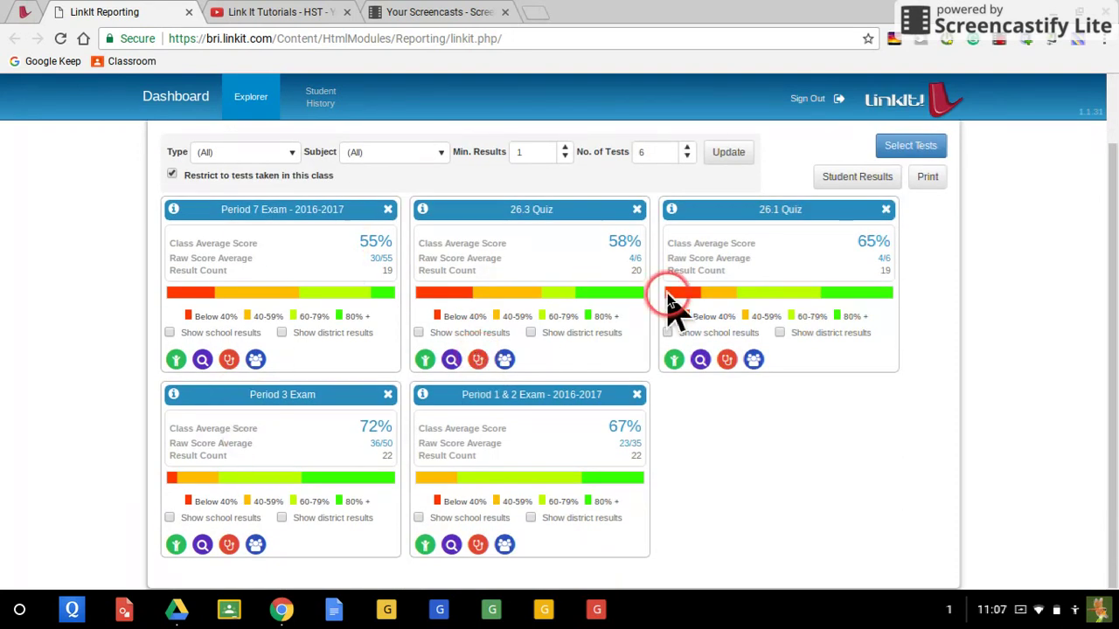
{"action": "mouse_move", "coordinate": [484, 483]}
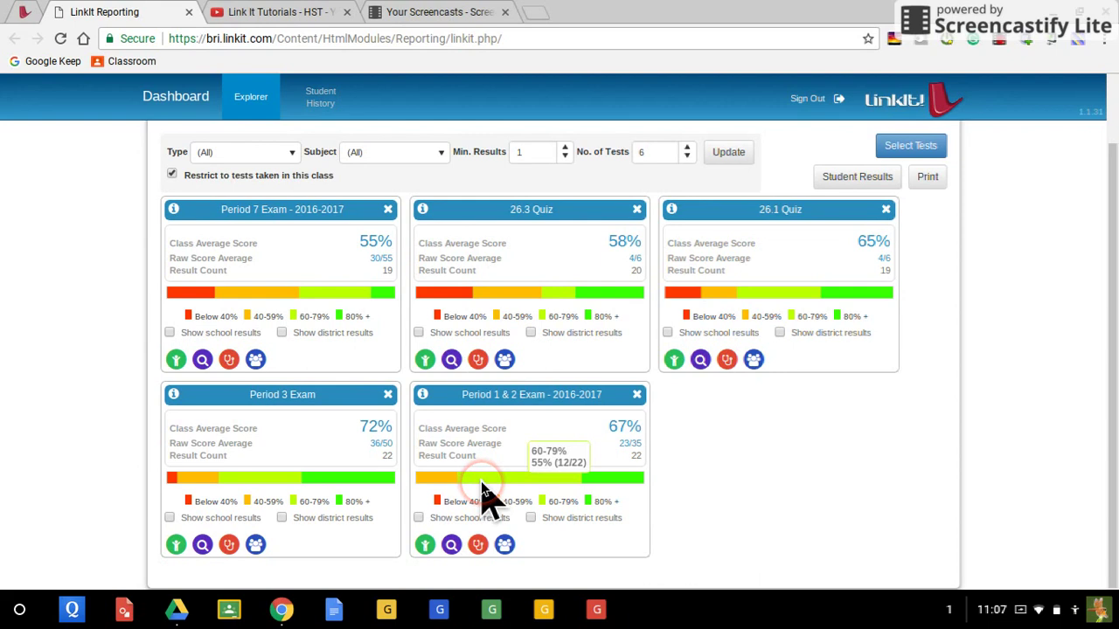
- Open the class's student results for the Period 7 Exam - 2016-2017 and look through all the percent scores
{"action": "left_click", "coordinate": [176, 360]}
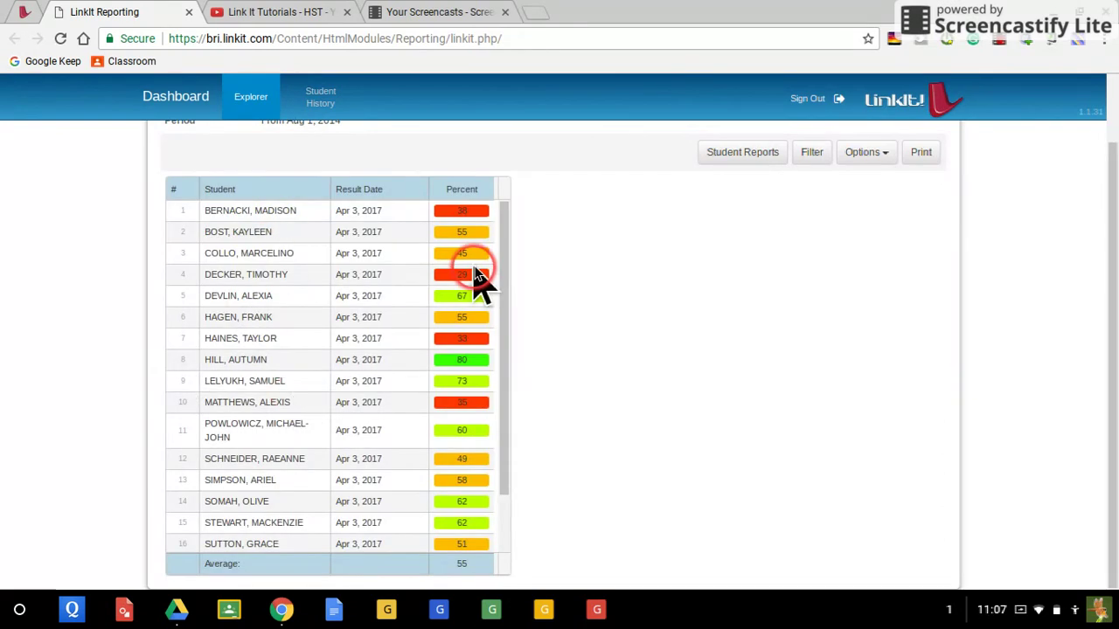
{"action": "left_click_drag", "start_coordinate": [506, 262], "coordinate": [514, 437]}
{"action": "left_click_drag", "start_coordinate": [509, 477], "coordinate": [520, 270]}
{"action": "left_click", "coordinate": [634, 289]}
{"action": "scroll", "coordinate": [637, 293], "scroll_direction": "up", "scroll_amount": 2}
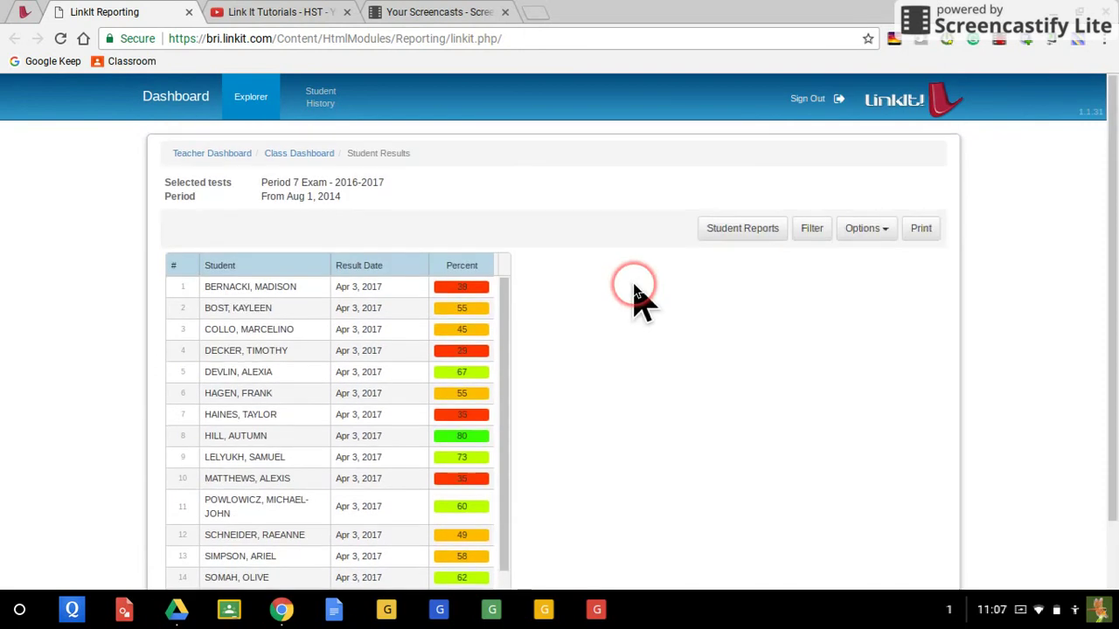
- Add the Raw column to the class's student results table through its column selection options
{"action": "left_click", "coordinate": [861, 229]}
{"action": "left_click", "coordinate": [822, 258]}
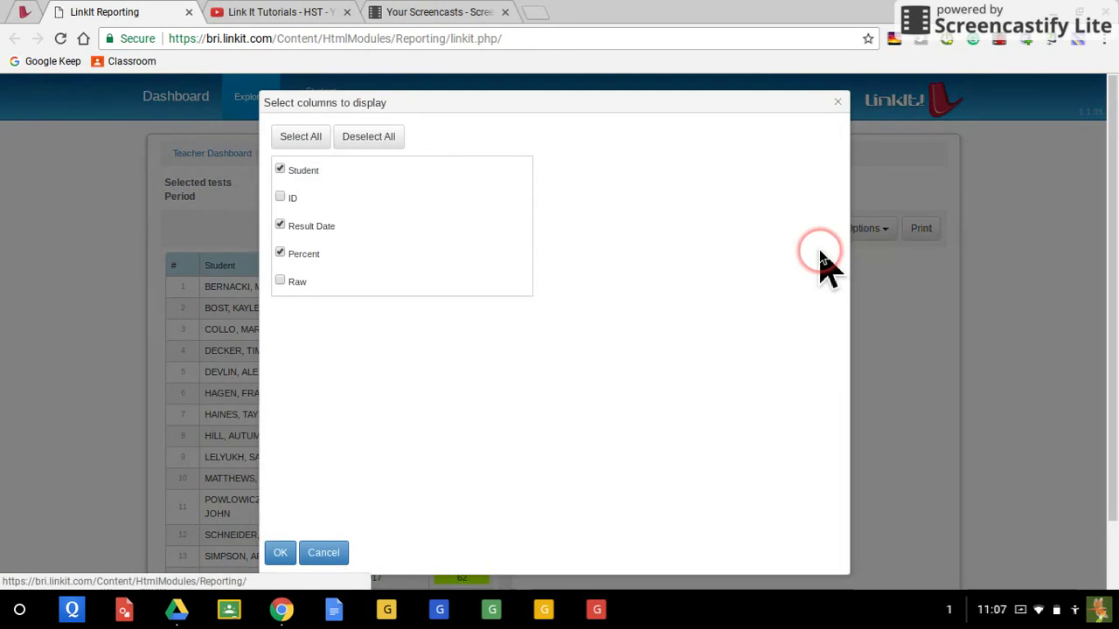
{"action": "left_click", "coordinate": [281, 281]}
{"action": "left_click", "coordinate": [284, 544]}
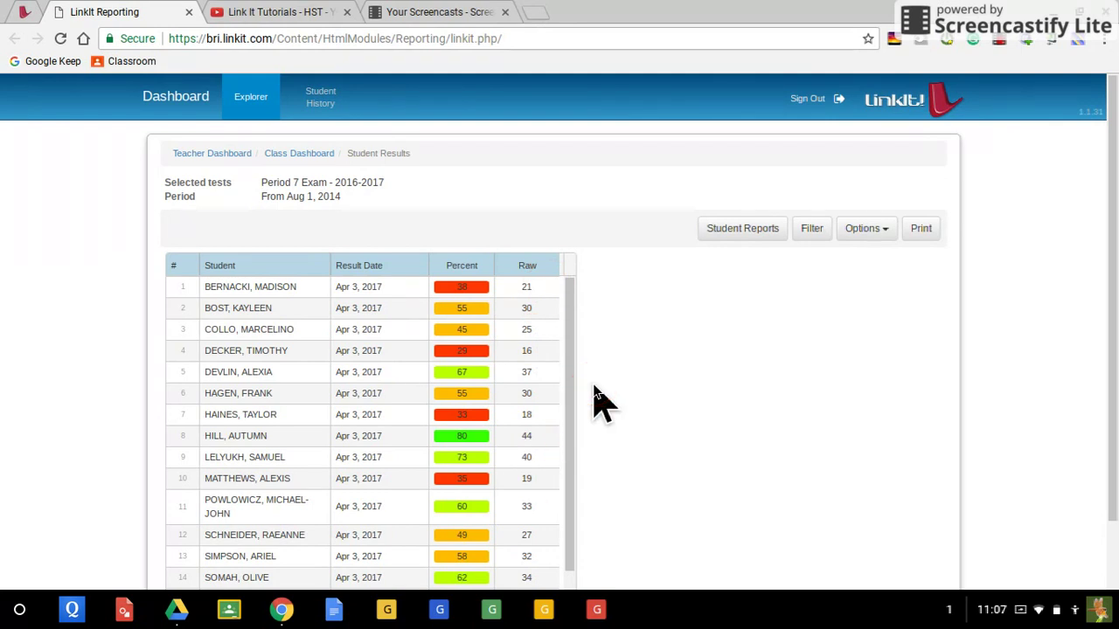
- Return to the Teacher Dashboard and display the detailed summary of the Period 7 Exam - 2016-2017
{"action": "left_click", "coordinate": [234, 156]}
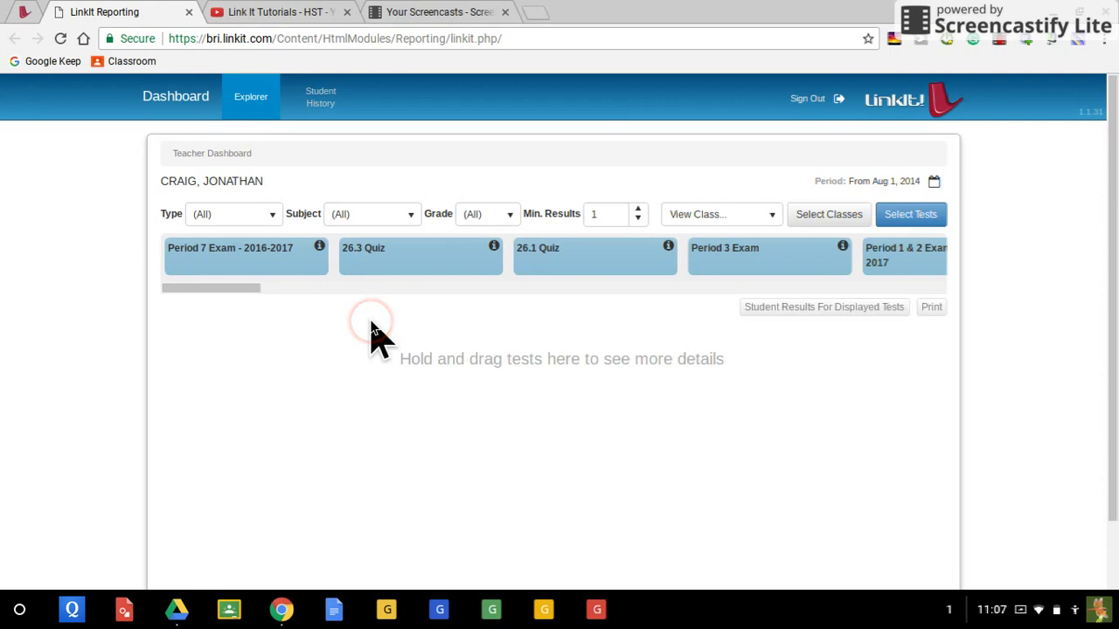
{"action": "left_click_drag", "start_coordinate": [243, 257], "coordinate": [264, 369]}
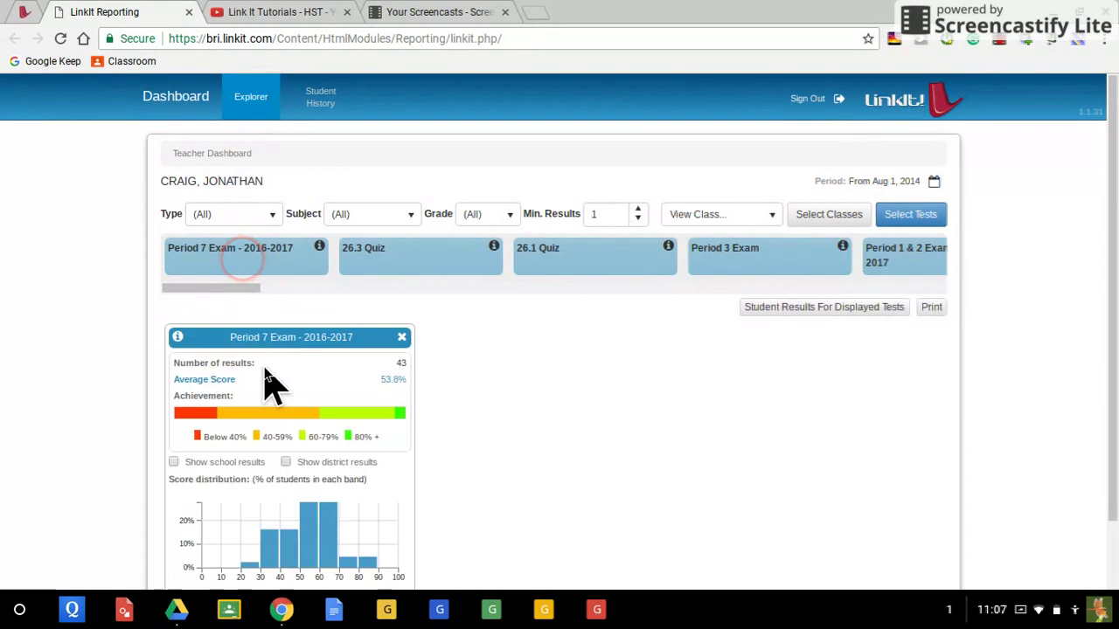
{"action": "scroll", "coordinate": [462, 445], "scroll_direction": "down", "scroll_amount": 1}
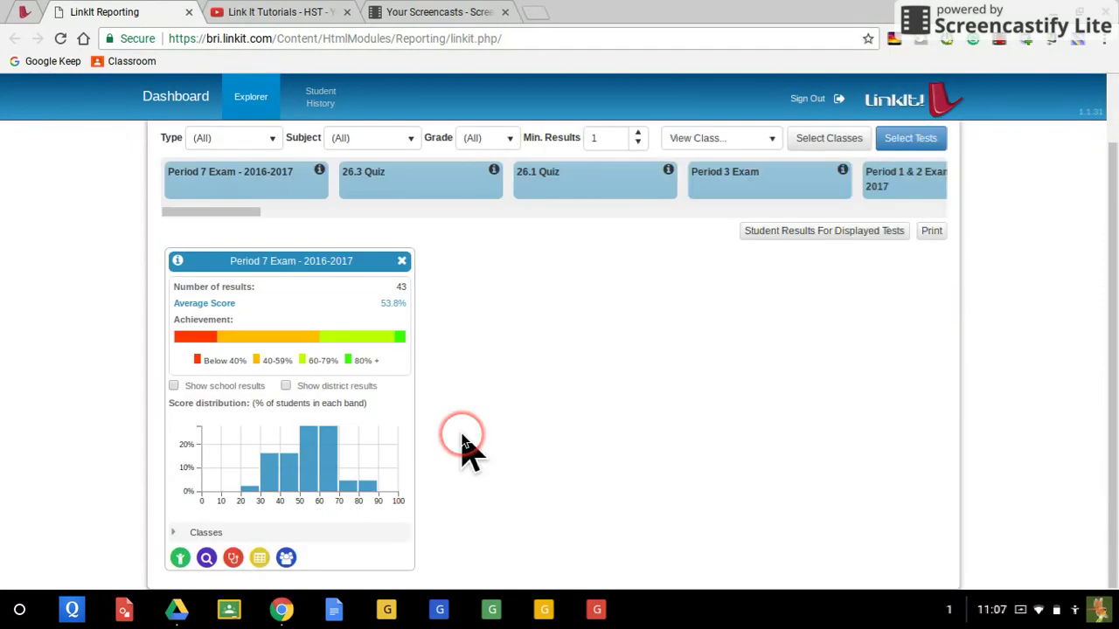
- Open the item analysis for the Period 7 Exam and look through the answer percentages for each question
{"action": "left_click", "coordinate": [207, 559]}
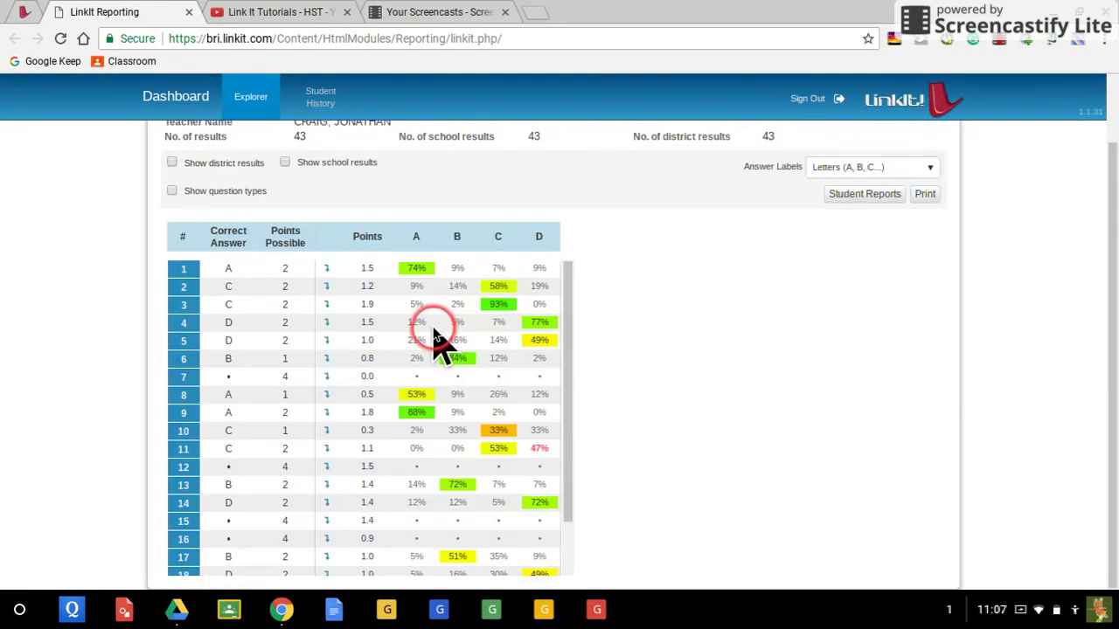
{"action": "scroll", "coordinate": [459, 319], "scroll_direction": "down", "scroll_amount": 2}
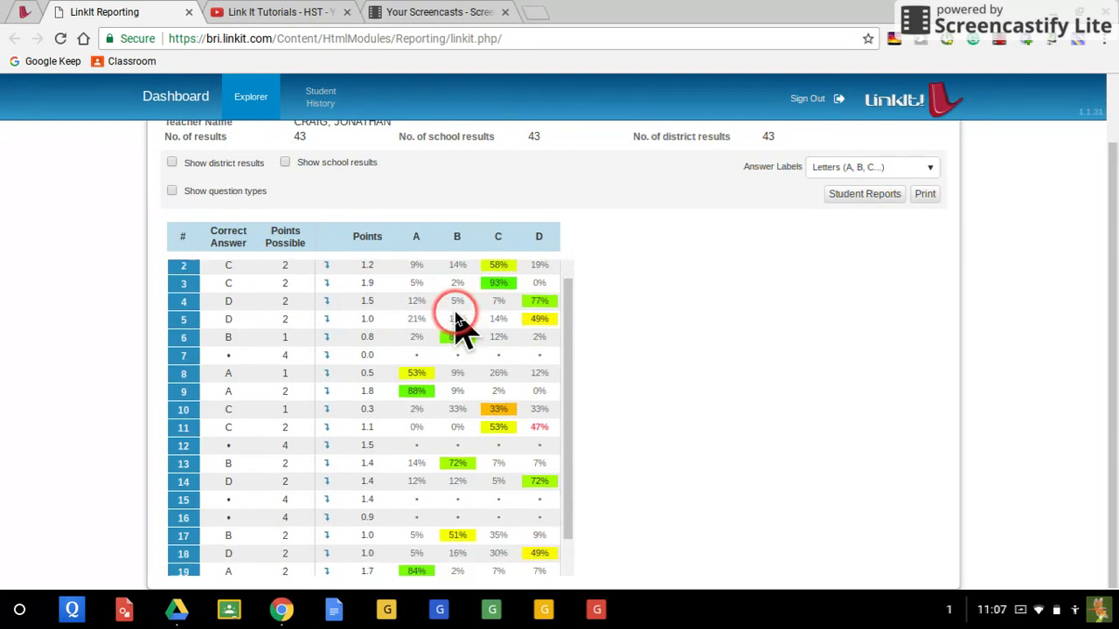
{"action": "scroll", "coordinate": [459, 319], "scroll_direction": "up", "scroll_amount": 3}
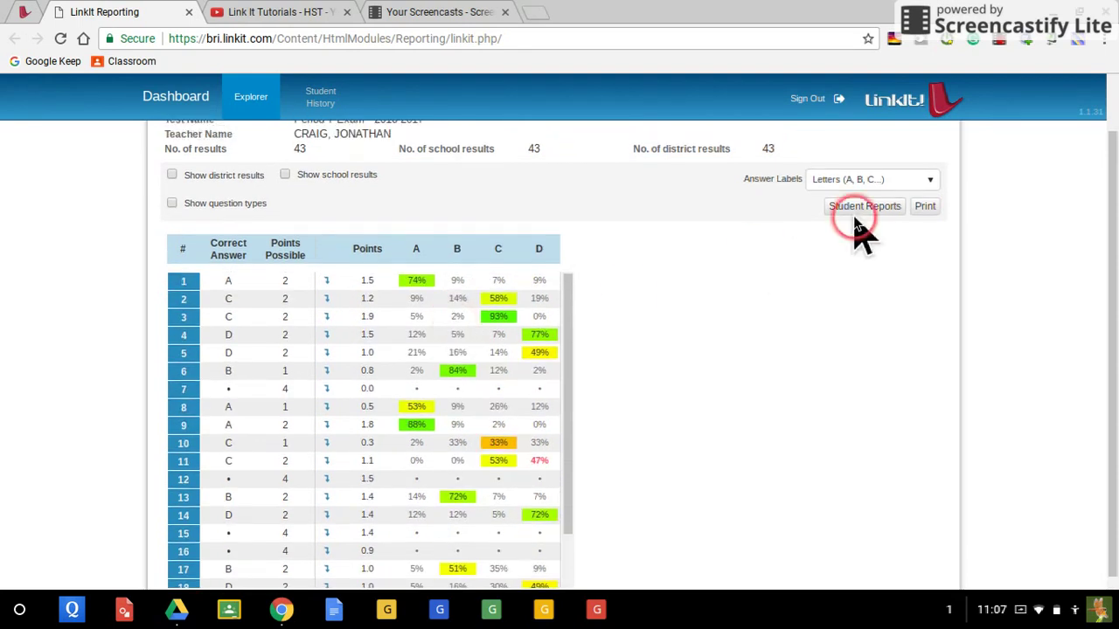
{"action": "left_click", "coordinate": [861, 207]}
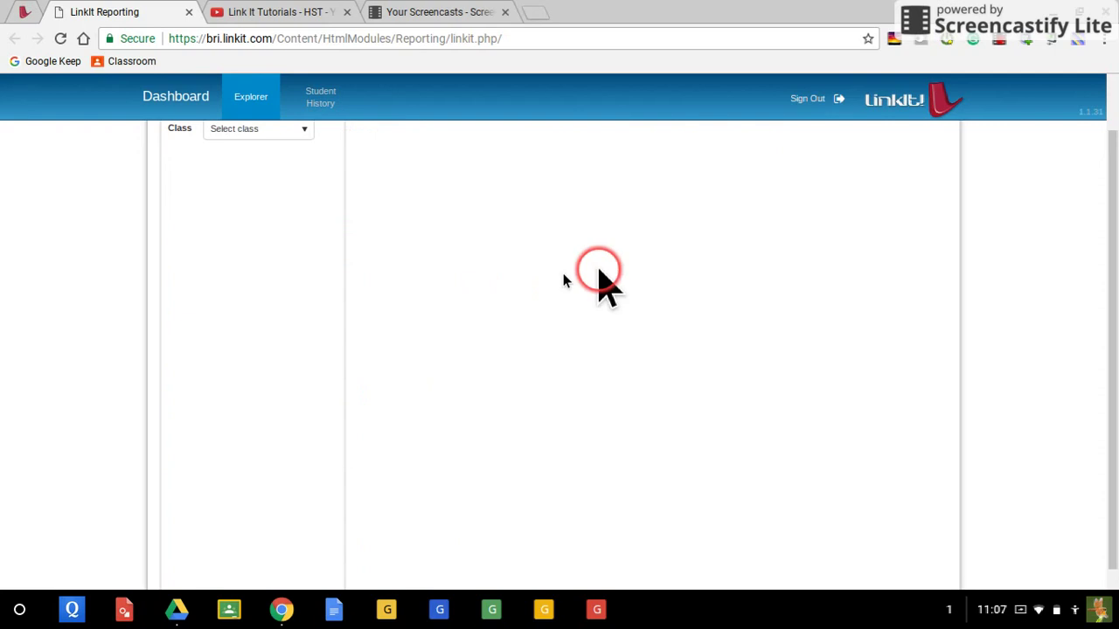
{"action": "left_click", "coordinate": [303, 131]}
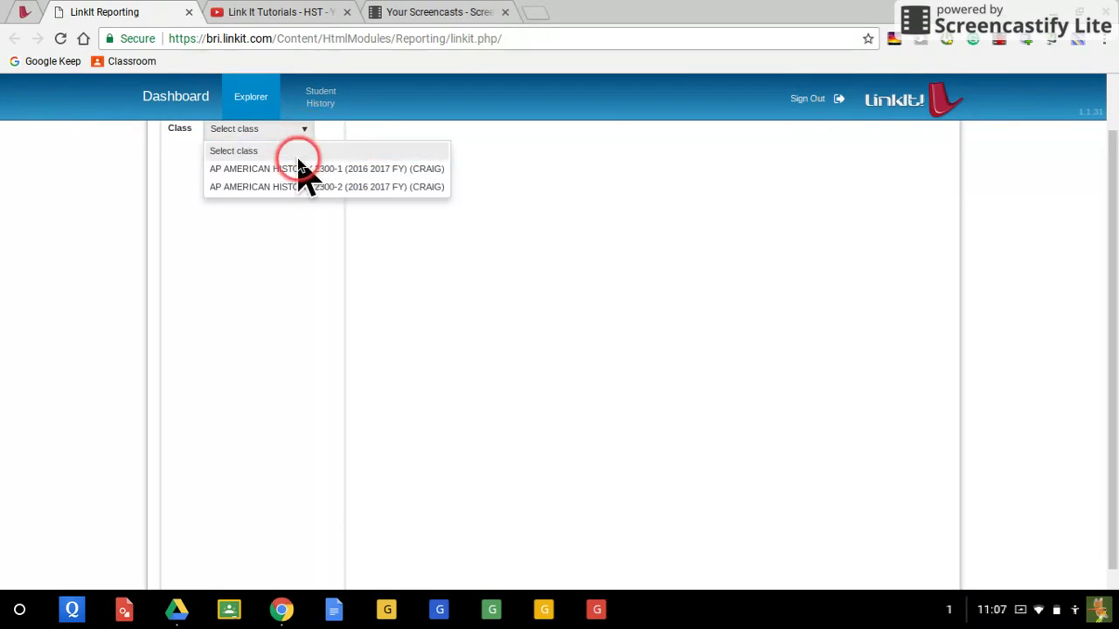
{"action": "left_click", "coordinate": [303, 169]}
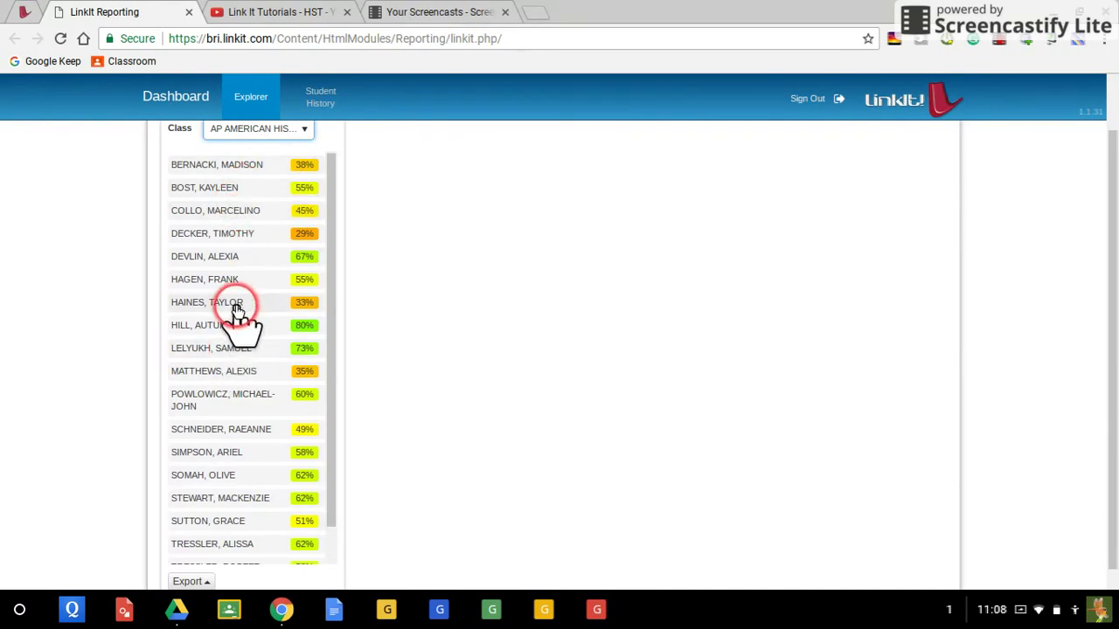
{"action": "scroll", "coordinate": [228, 442], "scroll_direction": "down", "scroll_amount": 1}
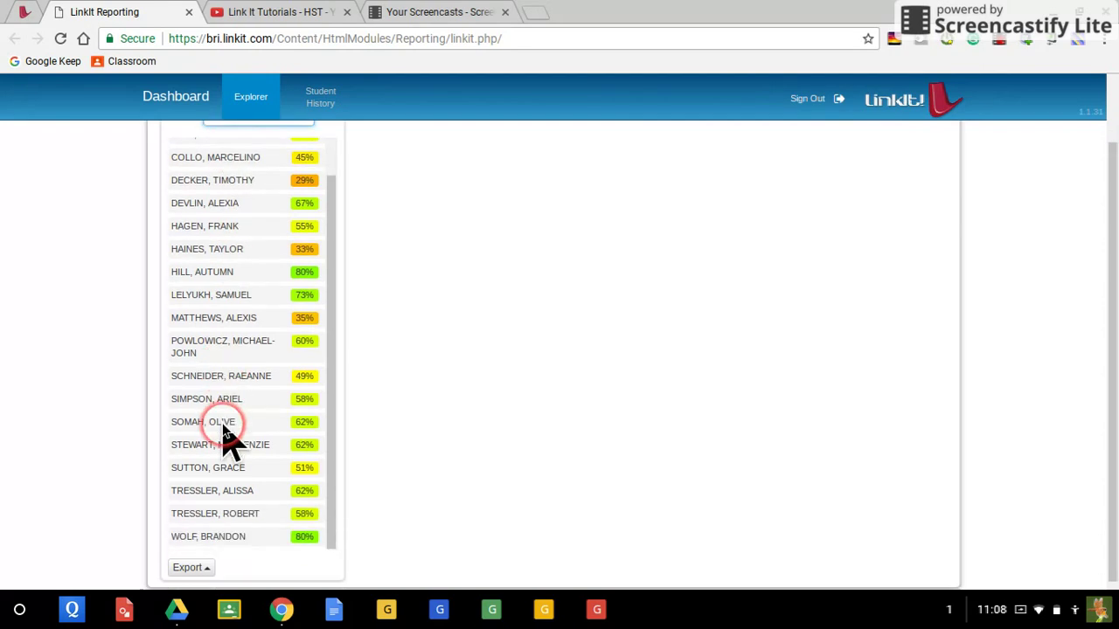
- Open the report of the last student in the class list and examine the answers against the correct answers and class averages
{"action": "left_click", "coordinate": [218, 537]}
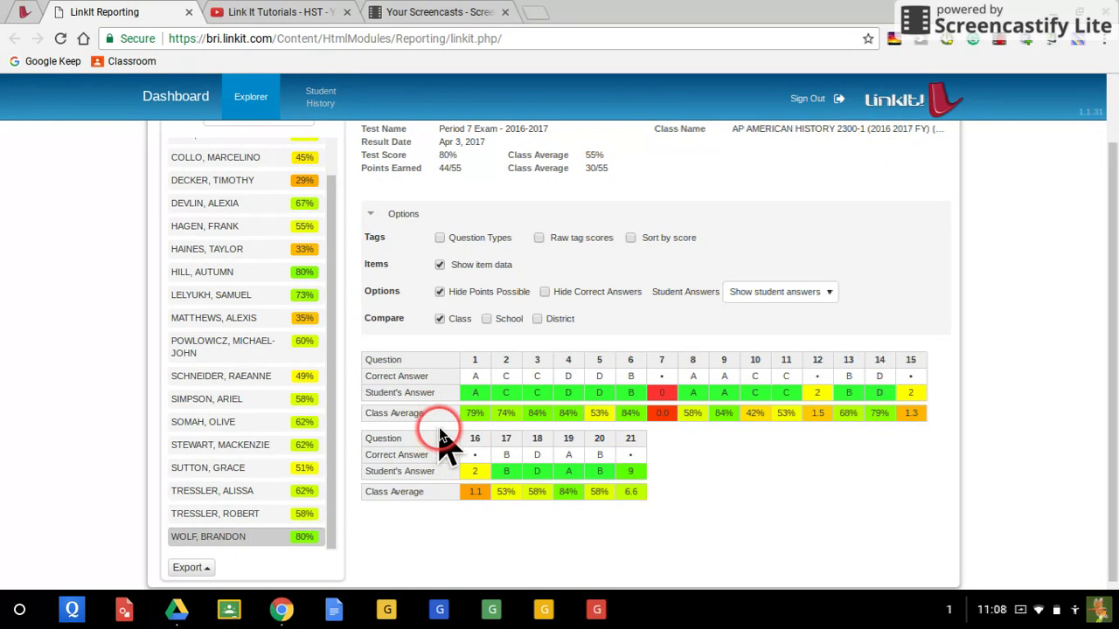
{"action": "scroll", "coordinate": [444, 442], "scroll_direction": "up", "scroll_amount": 2}
{"action": "scroll", "coordinate": [442, 434], "scroll_direction": "down", "scroll_amount": 2}
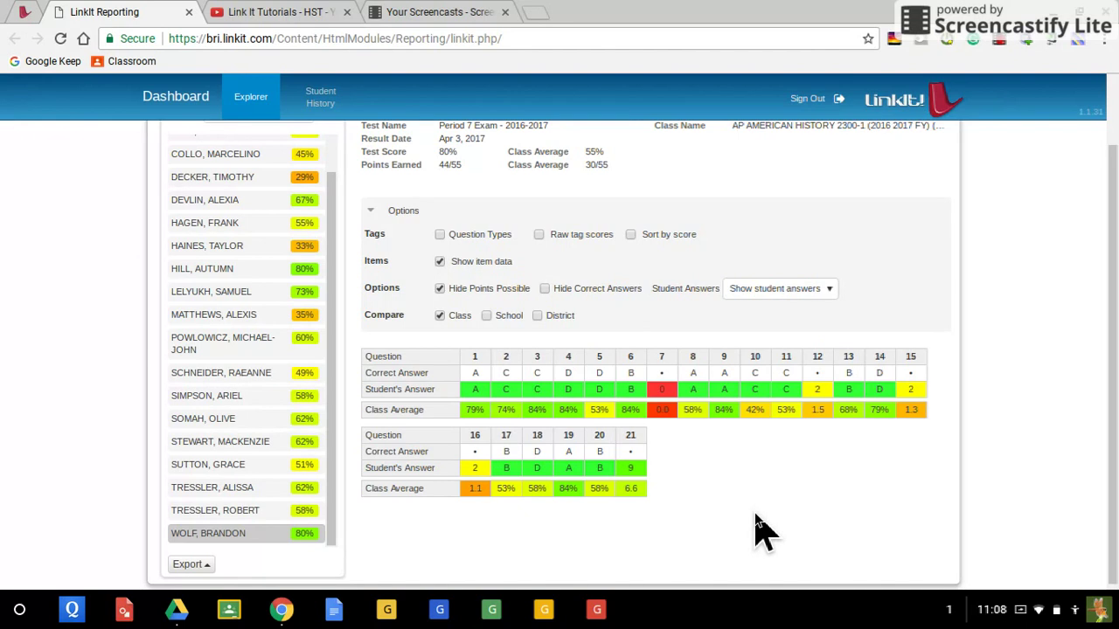
{"action": "scroll", "coordinate": [759, 529], "scroll_direction": "up", "scroll_amount": 2}
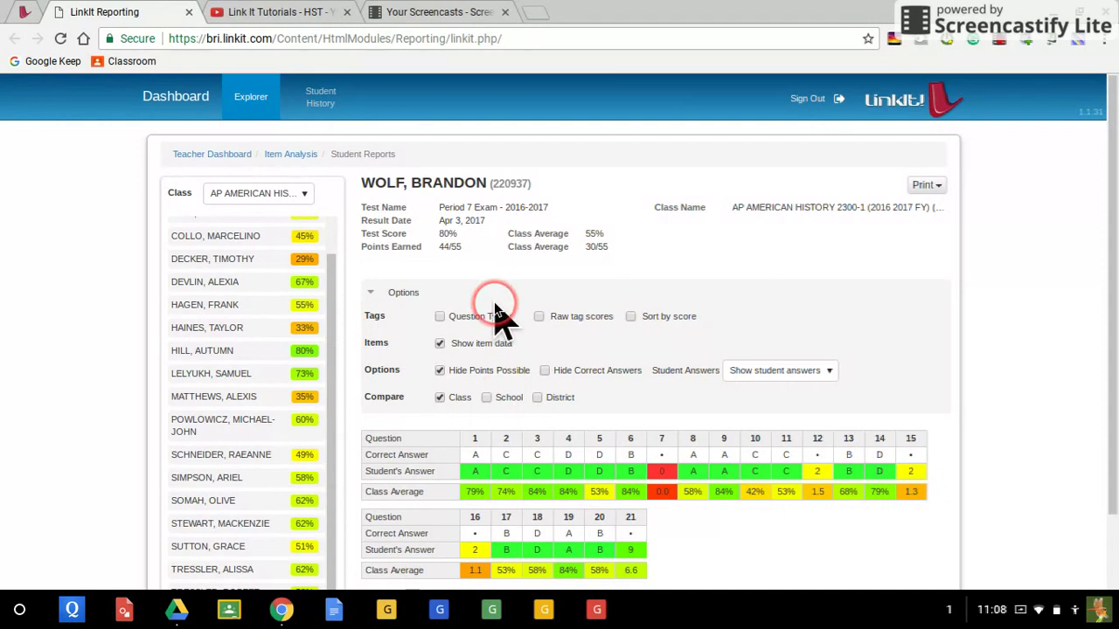
{"action": "scroll", "coordinate": [501, 288], "scroll_direction": "down", "scroll_amount": 2}
{"action": "scroll", "coordinate": [499, 317], "scroll_direction": "up", "scroll_amount": 1}
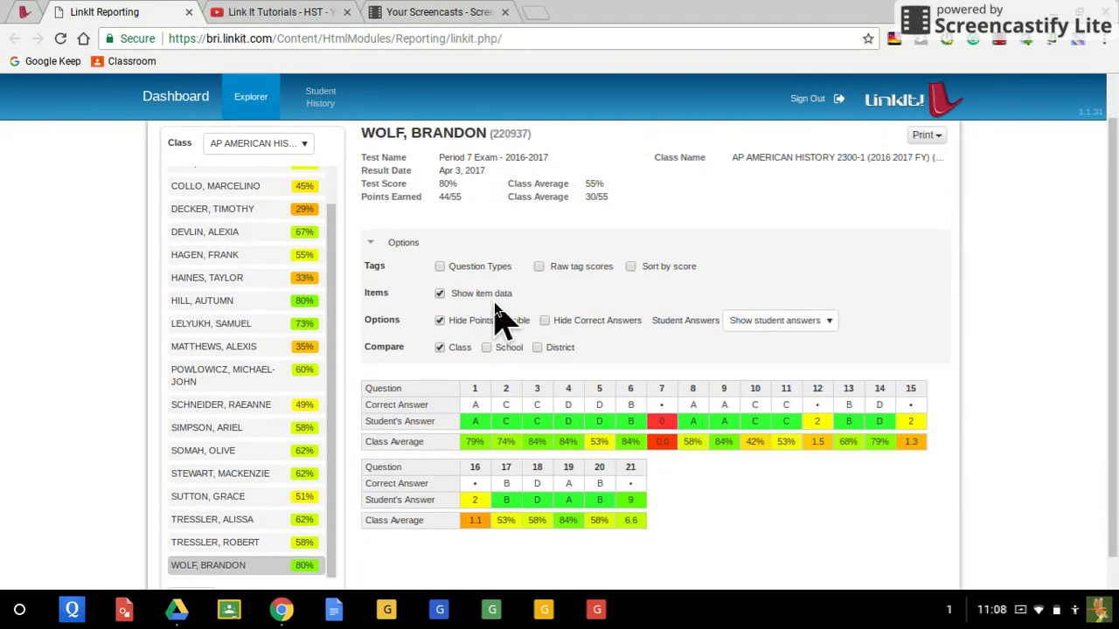